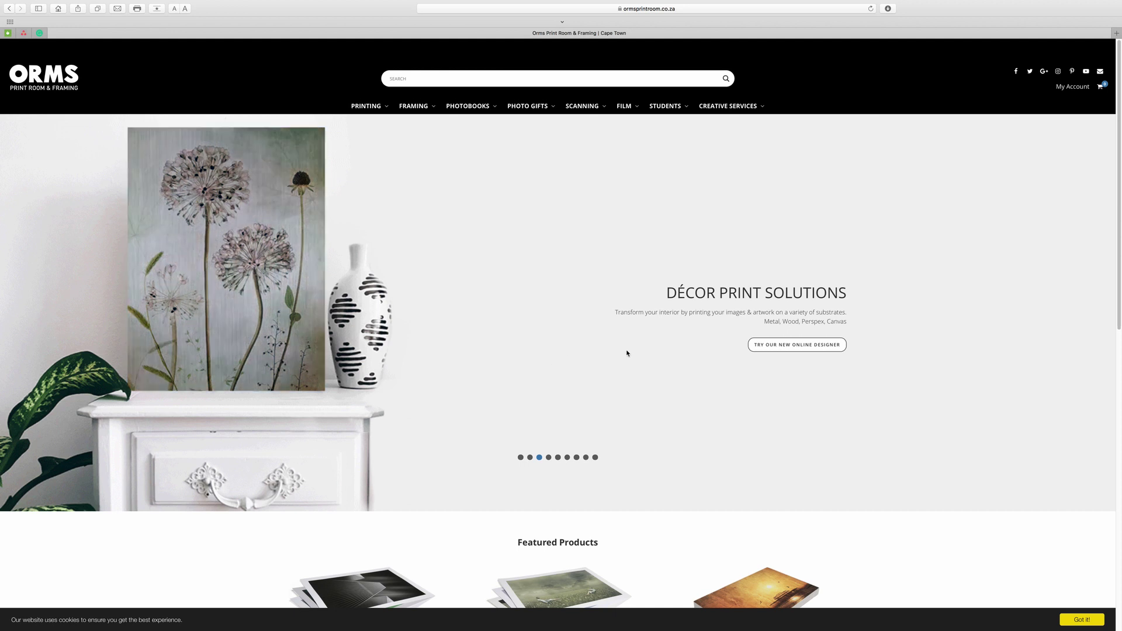
Sign in to the ORMS account using the browser's saved autofill login details.
{"action": "left_click", "coordinate": [1073, 87]}
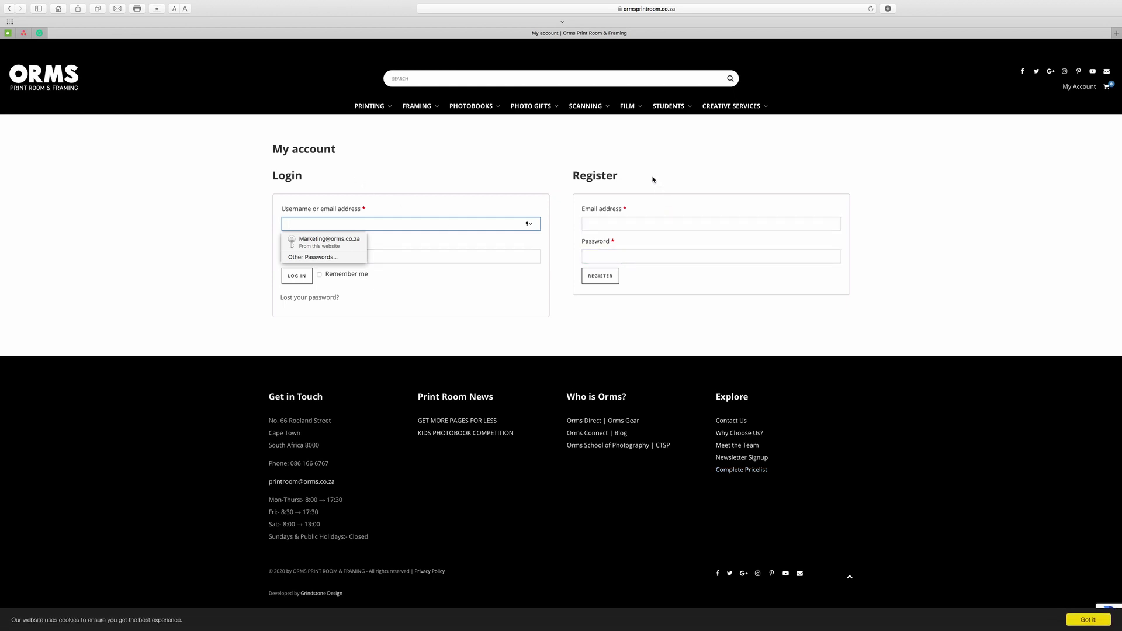
{"action": "left_click", "coordinate": [623, 223]}
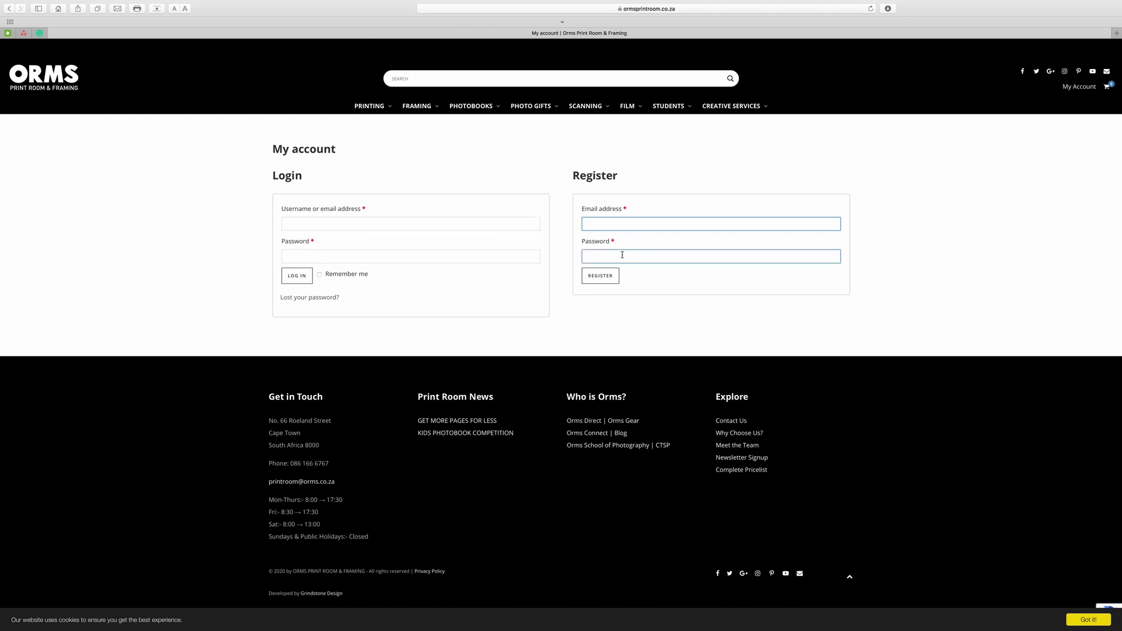
{"action": "left_click", "coordinate": [619, 257]}
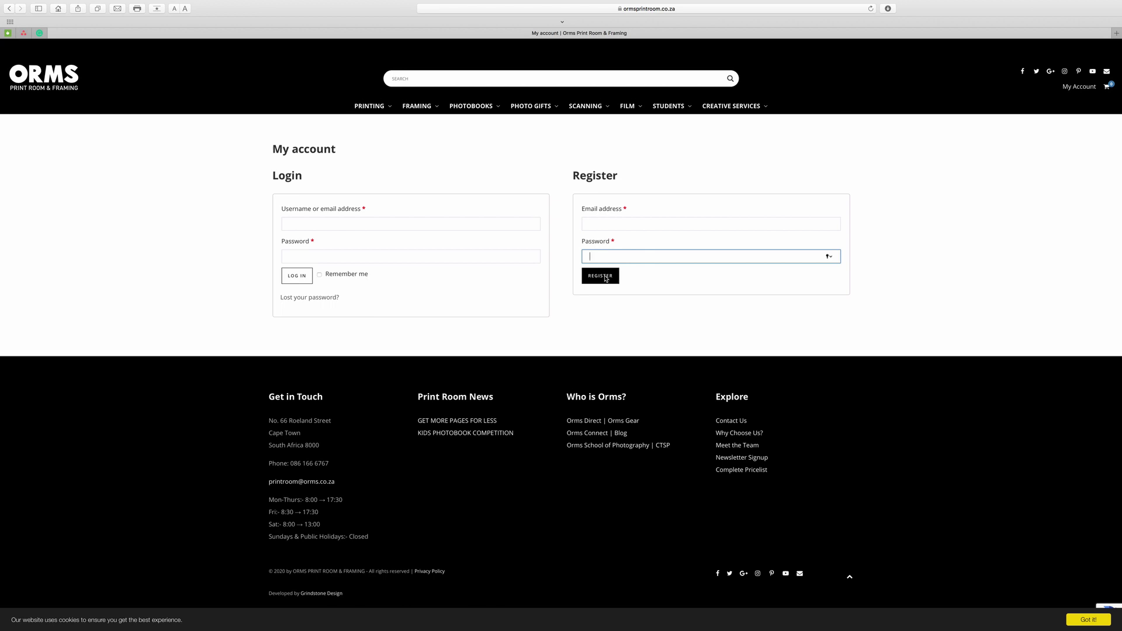
{"action": "left_click", "coordinate": [435, 224]}
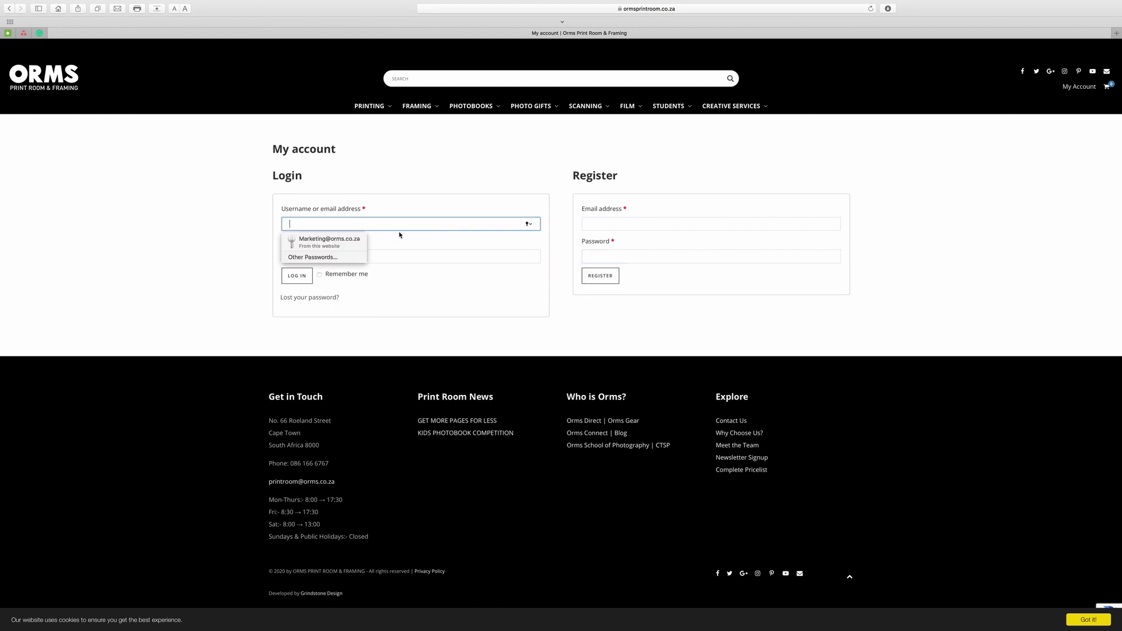
{"action": "left_click", "coordinate": [350, 241]}
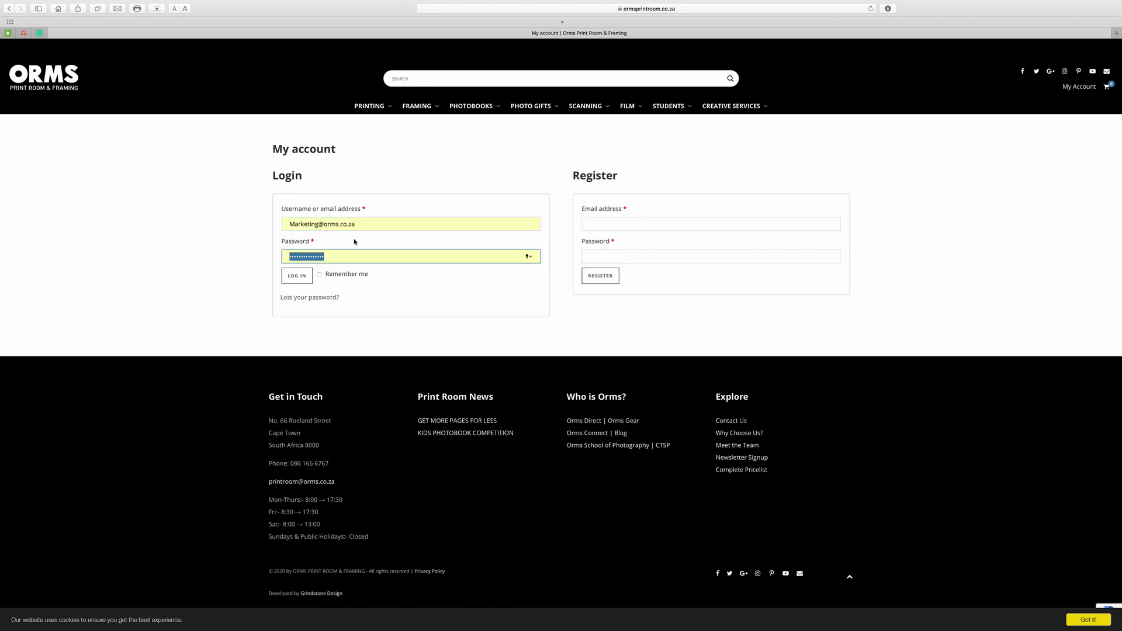
{"action": "left_click", "coordinate": [305, 281]}
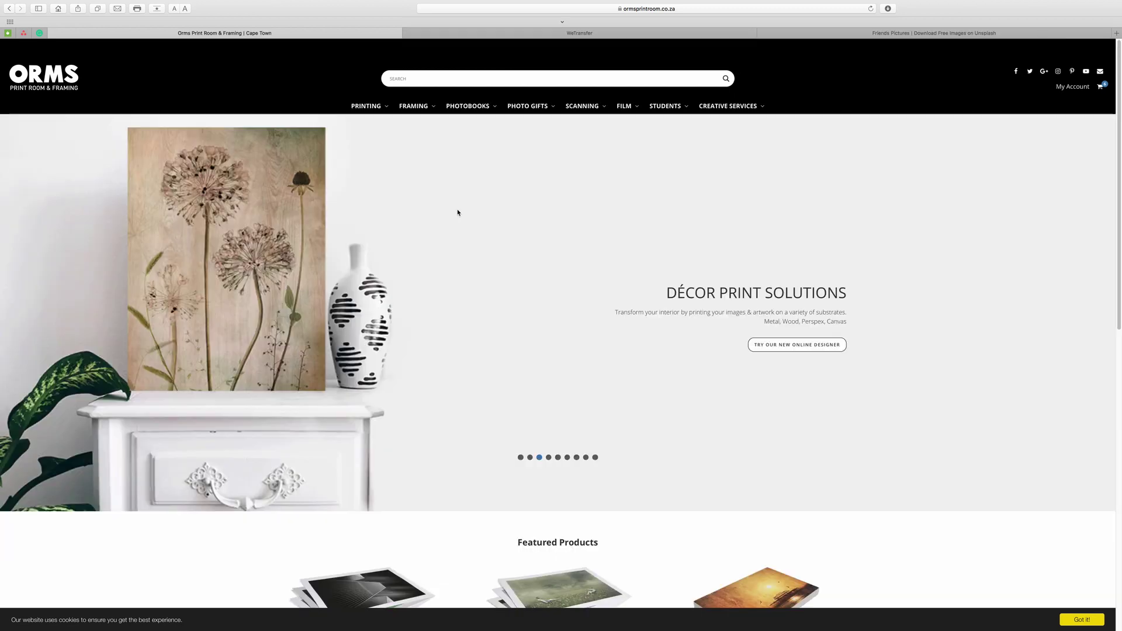
Go to the Notebooks product page under the PHOTO GIFTS menu.
{"action": "mouse_move", "coordinate": [530, 108]}
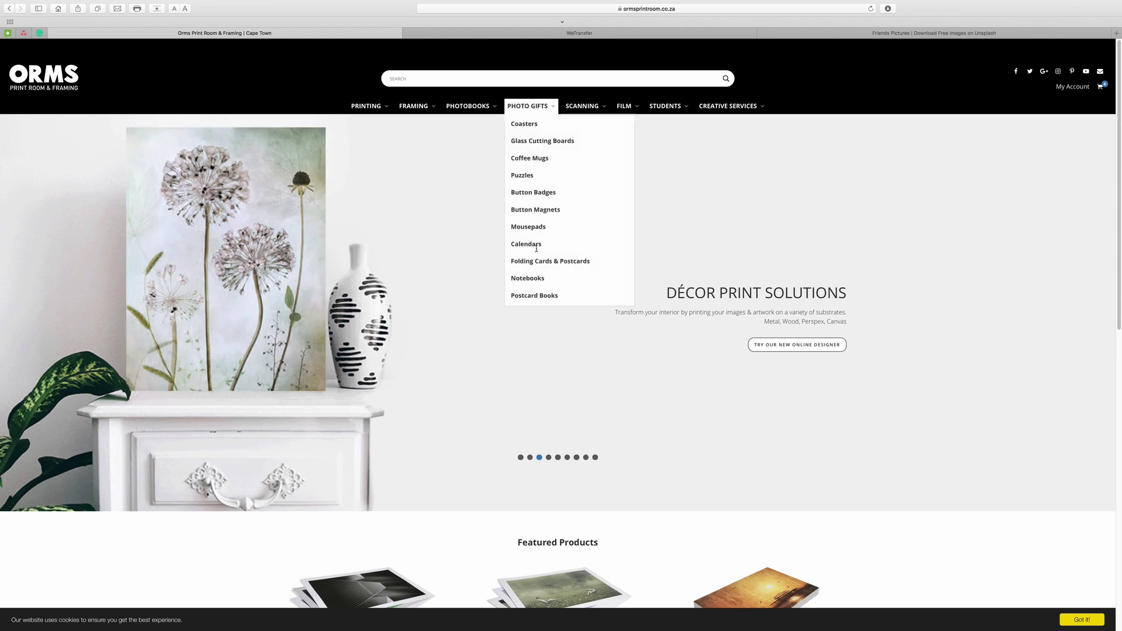
{"action": "left_click", "coordinate": [539, 279]}
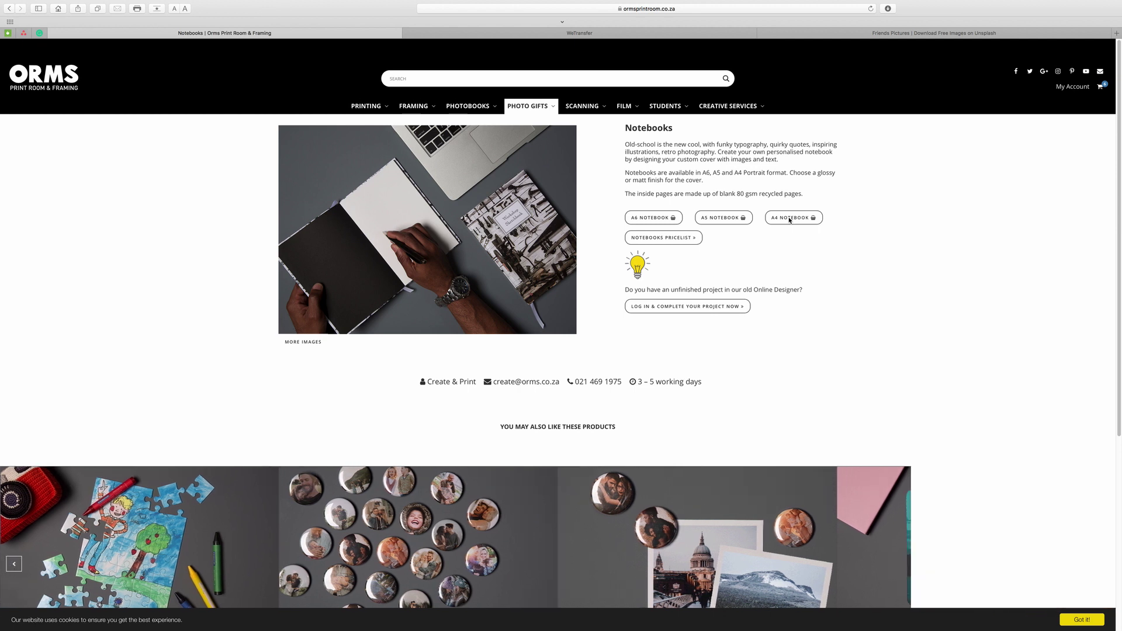
Choose the A5 notebook with Gloss Lamination cover and White end sheets, then start creating.
{"action": "left_click", "coordinate": [728, 220]}
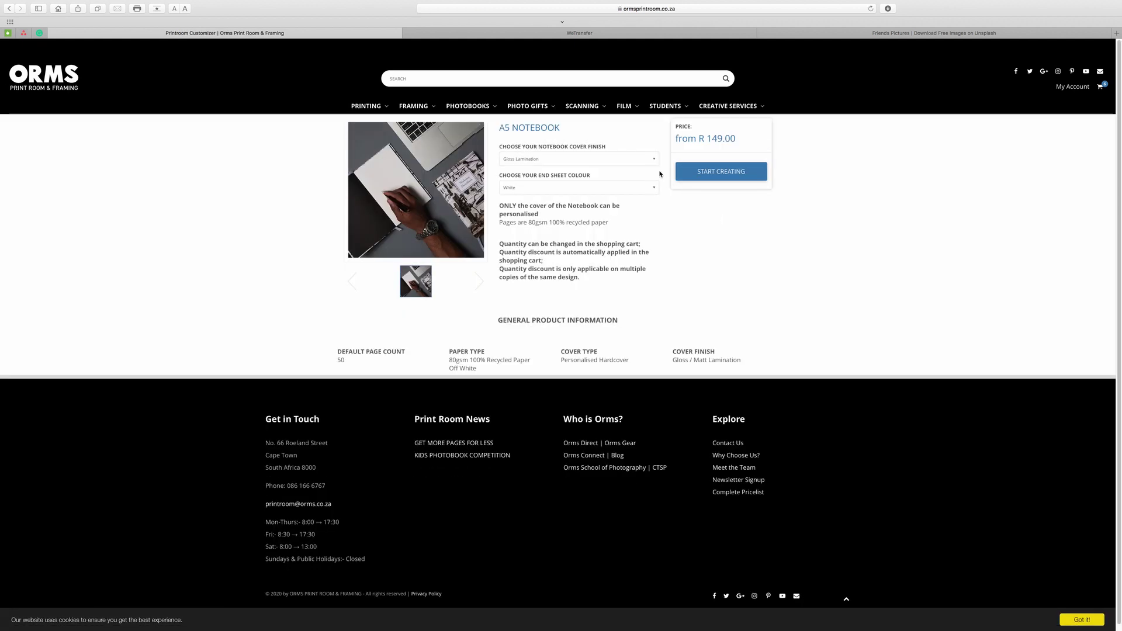
{"action": "left_click", "coordinate": [652, 158]}
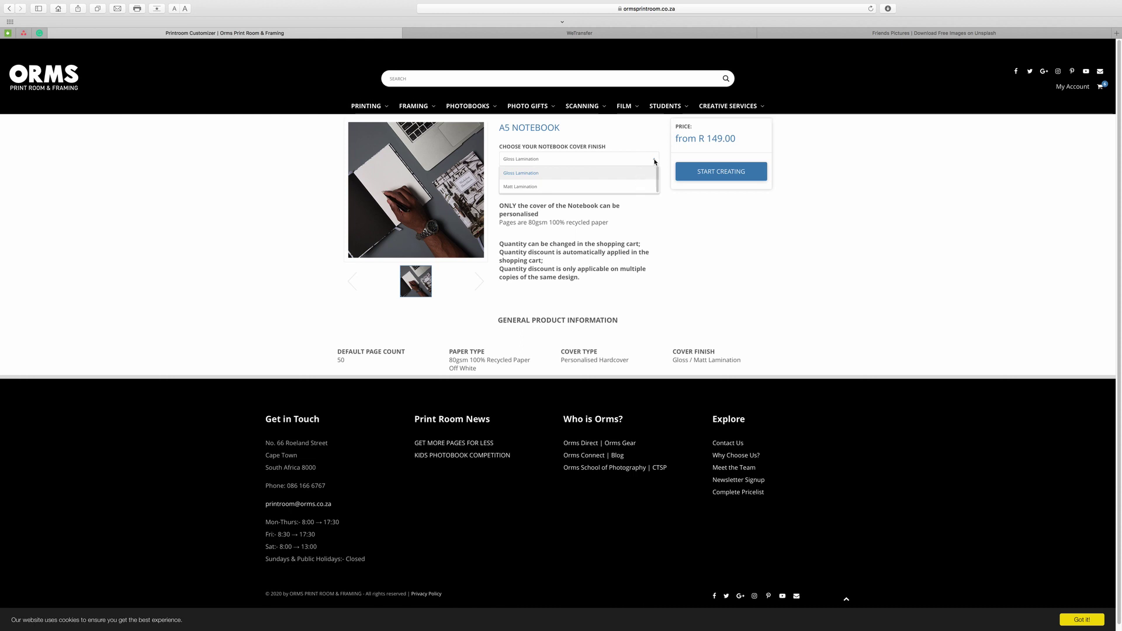
{"action": "left_click", "coordinate": [648, 173]}
{"action": "left_click", "coordinate": [653, 187]}
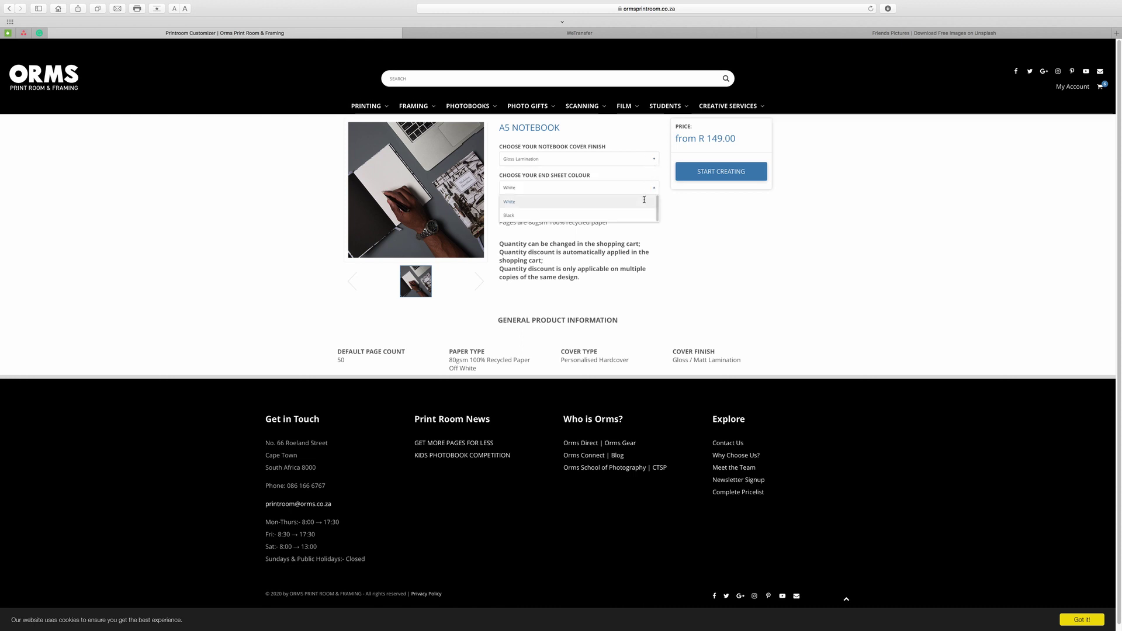
{"action": "left_click", "coordinate": [653, 188]}
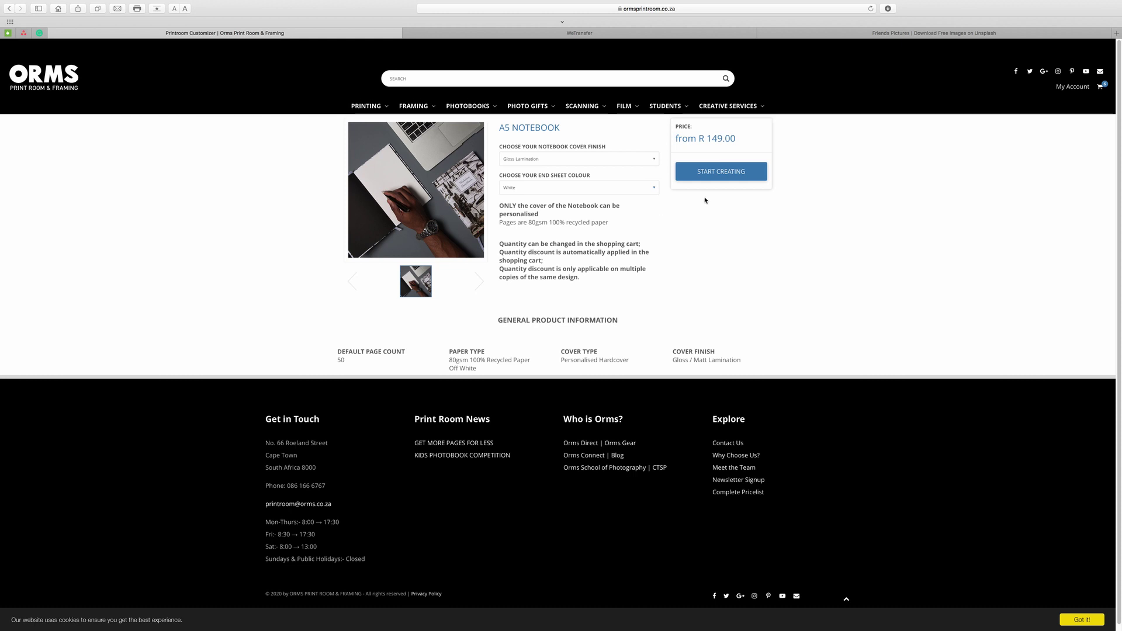
{"action": "left_click", "coordinate": [721, 175]}
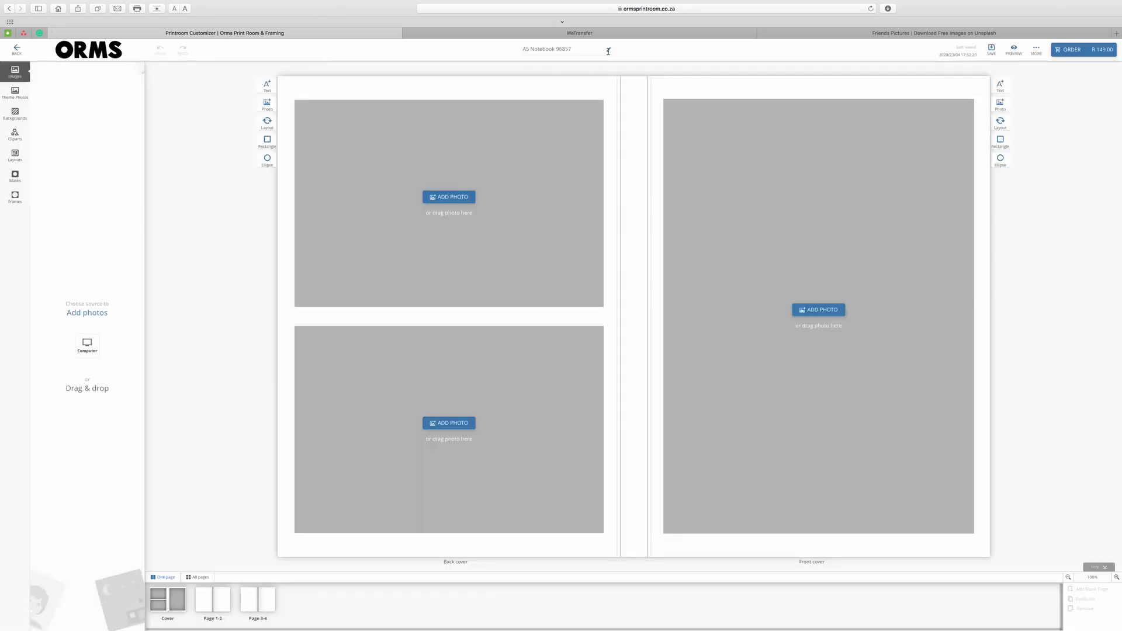
Rename the project to 'Friends 4 Ever'.
{"action": "left_click", "coordinate": [608, 49]}
{"action": "type", "text": "Friends 4 Ever"}
{"action": "left_click", "coordinate": [585, 50]}
Upload the three notebook photos from the computer into the image library.
{"action": "left_click", "coordinate": [87, 347]}
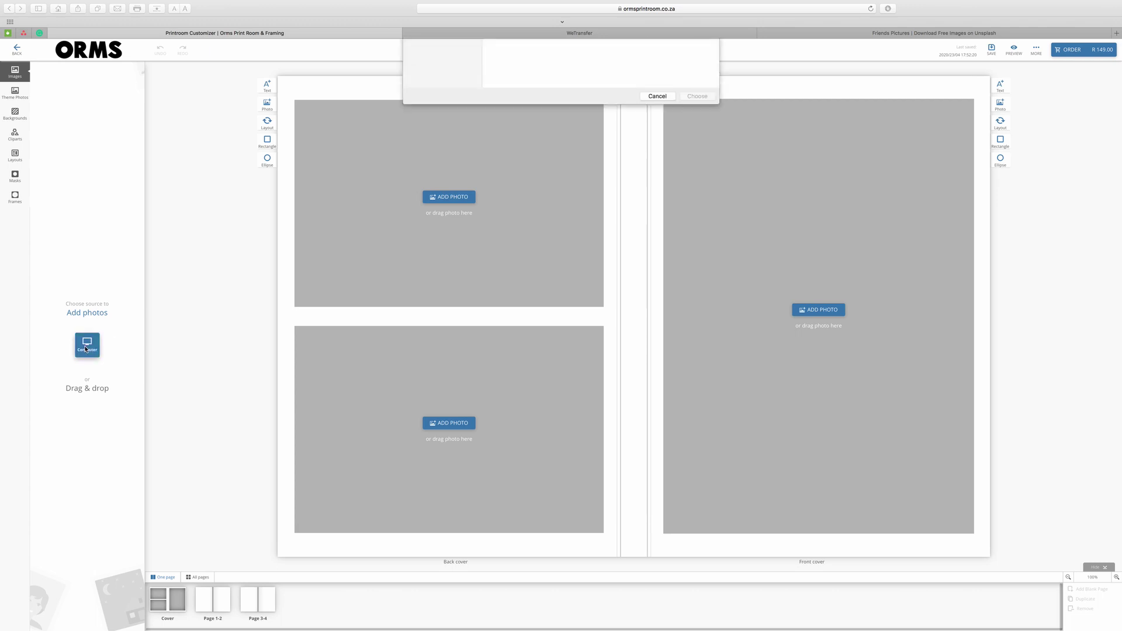
{"action": "left_click_drag", "start_coordinate": [658, 185], "coordinate": [524, 87]}
{"action": "left_click", "coordinate": [698, 408]}
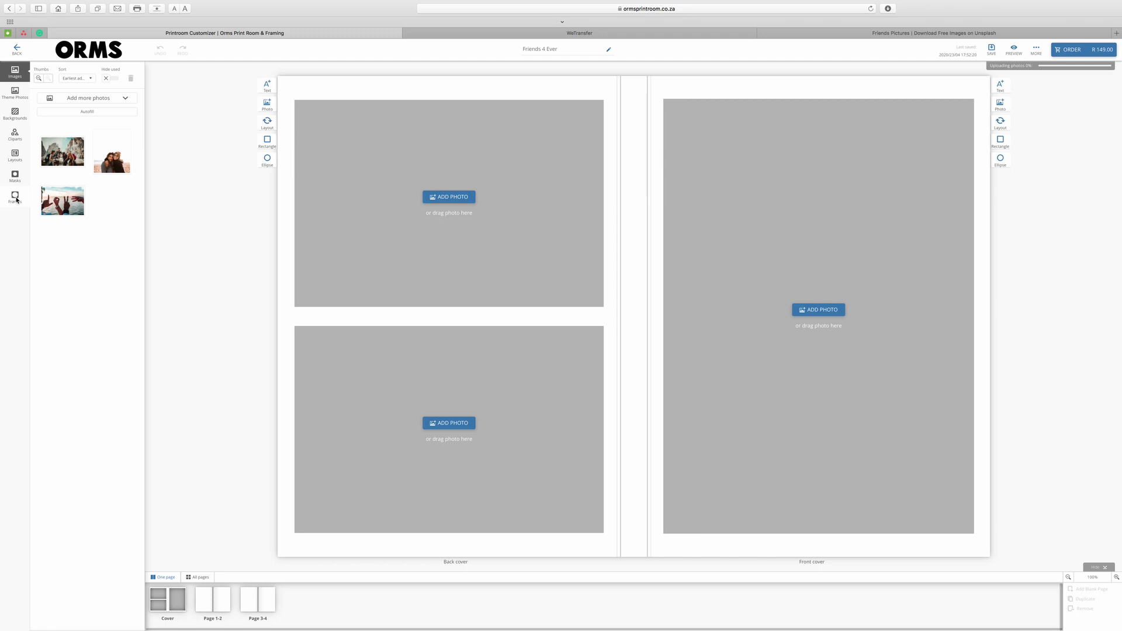
Browse the multi-photo layouts and add a trial photo box to the back cover, deleting the extra.
{"action": "left_click", "coordinate": [15, 156]}
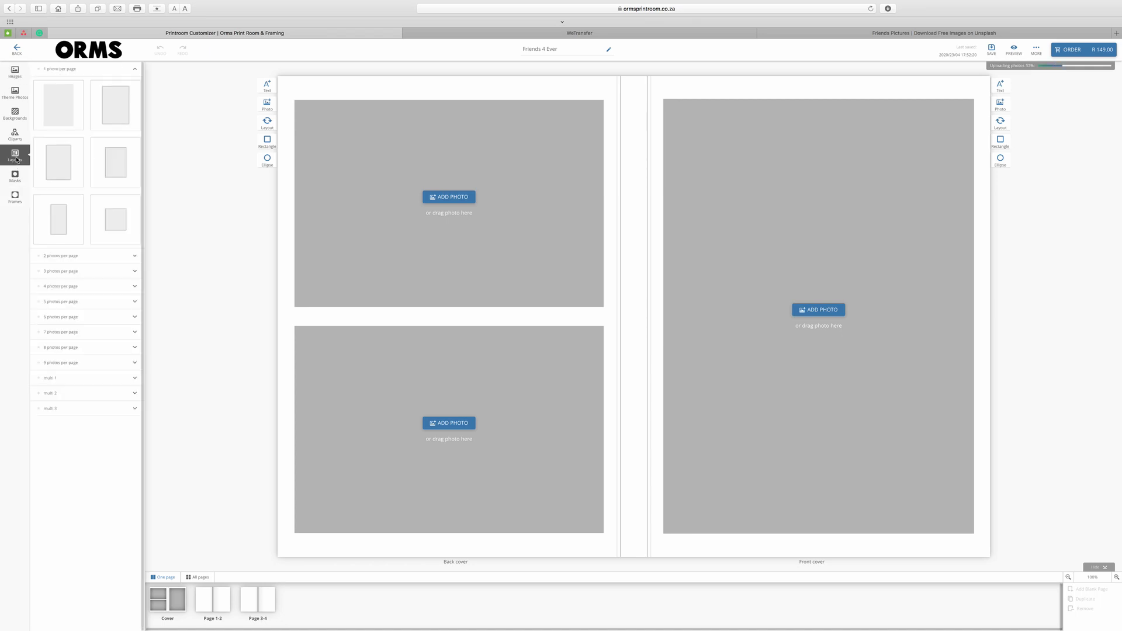
{"action": "left_click", "coordinate": [129, 257]}
{"action": "left_click", "coordinate": [130, 257]}
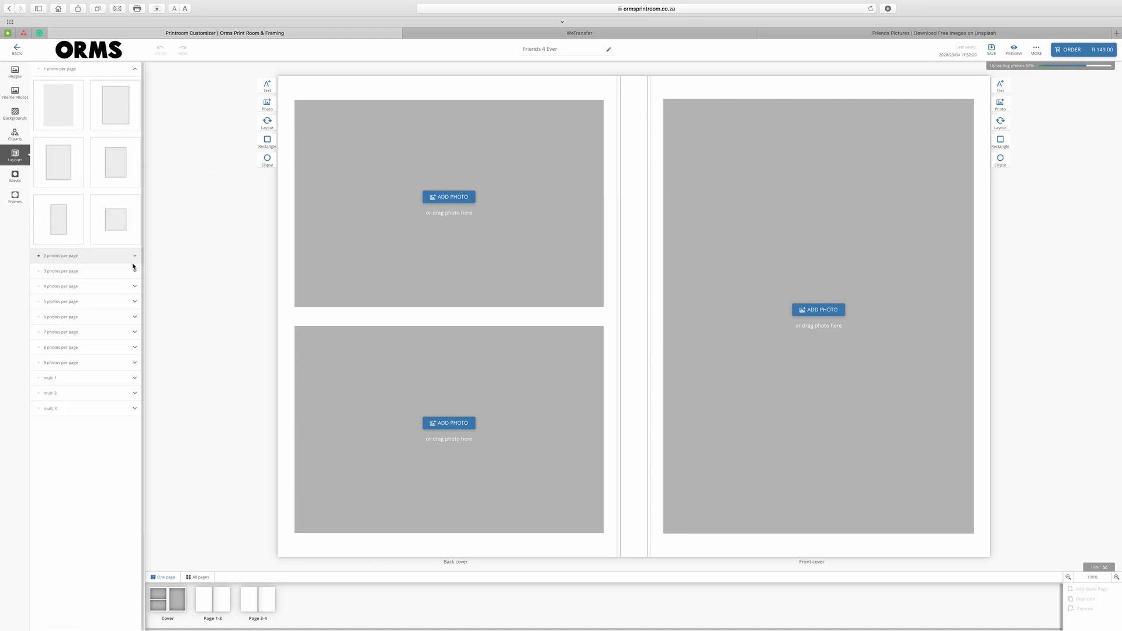
{"action": "left_click", "coordinate": [133, 301]}
{"action": "left_click", "coordinate": [133, 302]}
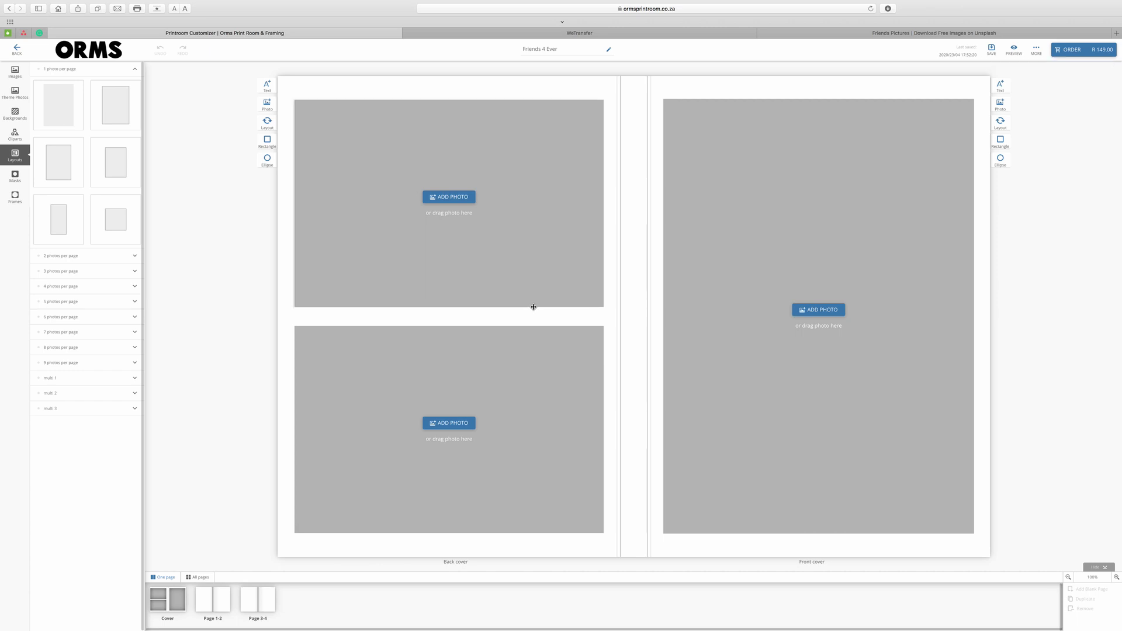
{"action": "left_click", "coordinate": [1000, 104]}
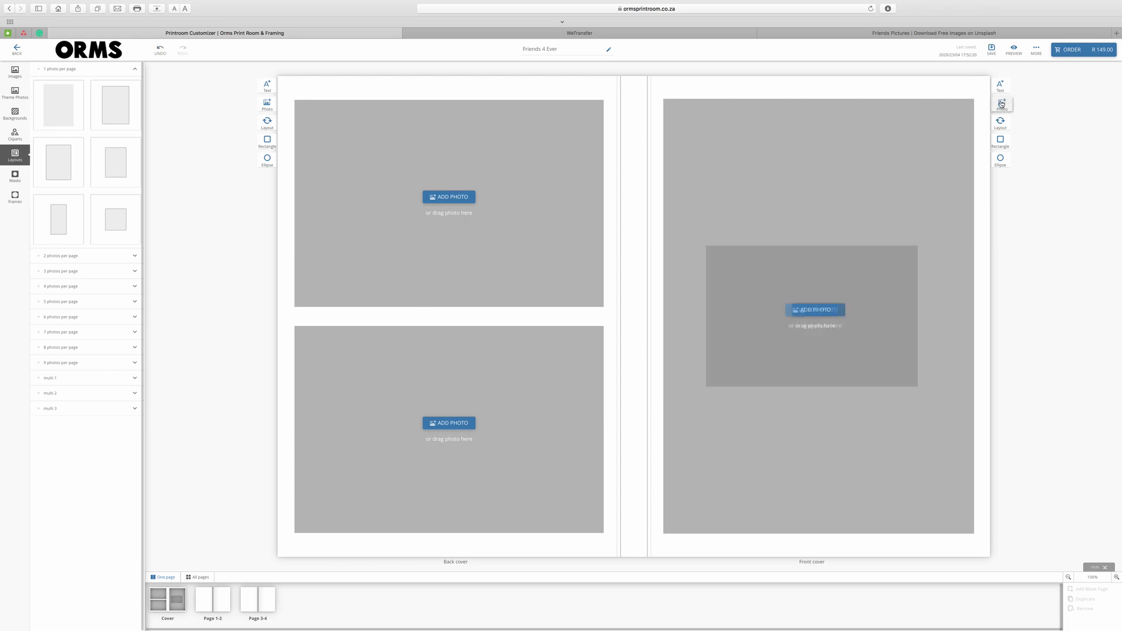
{"action": "left_click_drag", "start_coordinate": [818, 284], "coordinate": [445, 160]}
{"action": "left_click", "coordinate": [468, 179]}
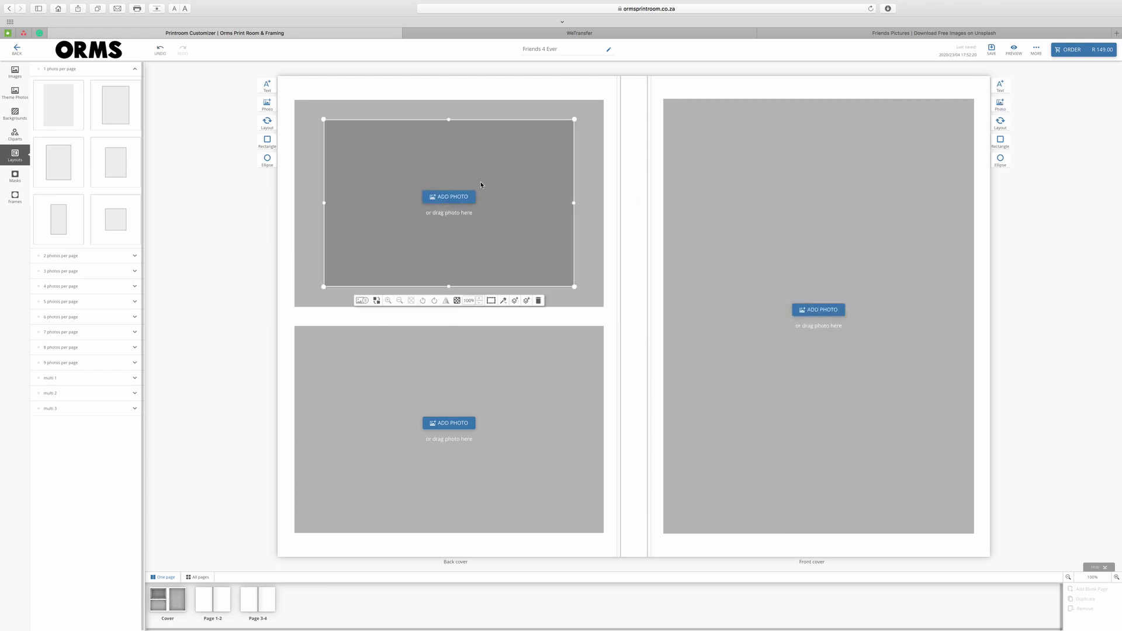
{"action": "left_click", "coordinate": [539, 301]}
Rotate, move and shrink the back-cover photo box, then apply a 2 photos per page layout.
{"action": "left_click_drag", "start_coordinate": [603, 307], "coordinate": [351, 367]}
{"action": "left_click_drag", "start_coordinate": [451, 318], "coordinate": [450, 368]}
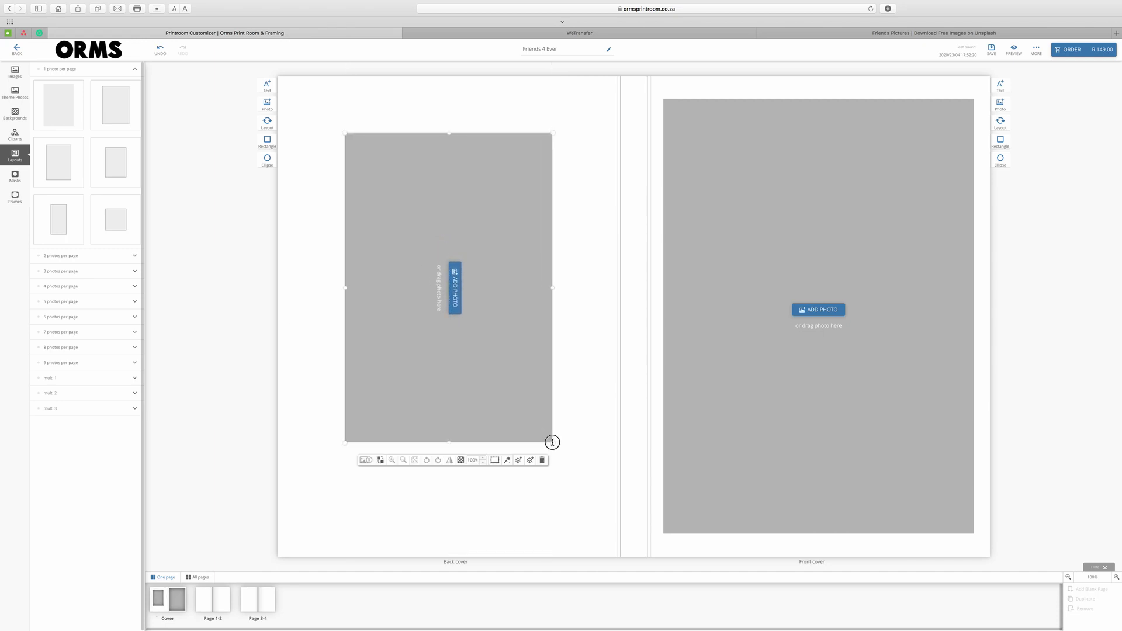
{"action": "left_click_drag", "start_coordinate": [553, 443], "coordinate": [507, 323]}
{"action": "left_click_drag", "start_coordinate": [471, 233], "coordinate": [486, 318]}
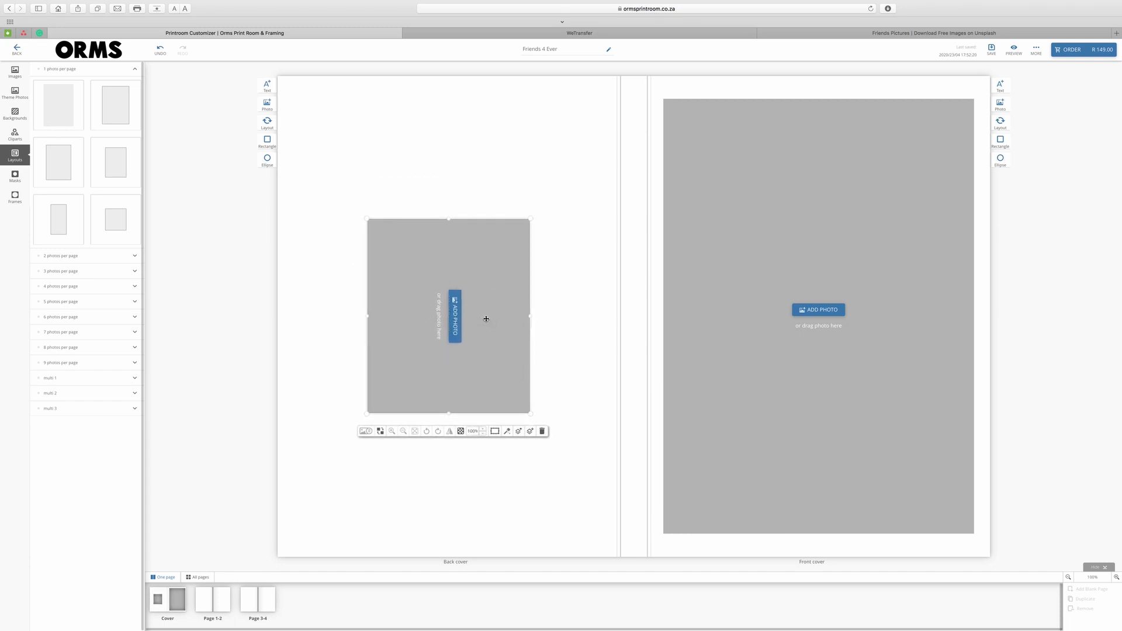
{"action": "left_click", "coordinate": [135, 255]}
{"action": "left_click_drag", "start_coordinate": [116, 292], "coordinate": [425, 309]}
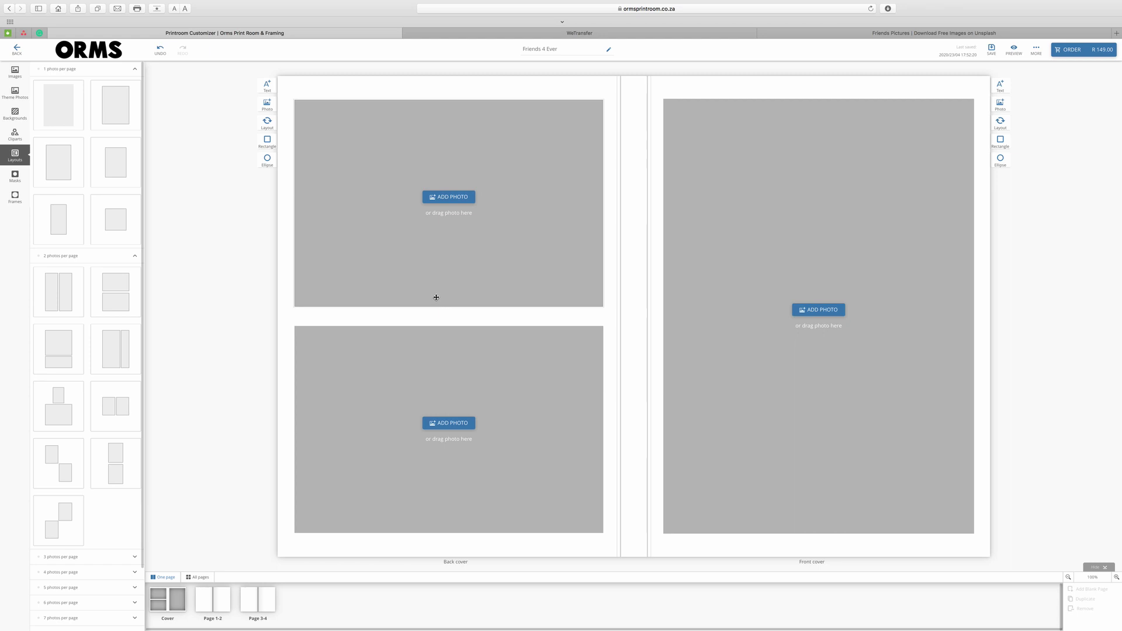
Place the two-friends photo on the front cover and the mountain group and hands photos in the back boxes.
{"action": "left_click", "coordinate": [14, 72]}
{"action": "left_click_drag", "start_coordinate": [111, 149], "coordinate": [818, 315]}
{"action": "mouse_move", "coordinate": [91, 207]}
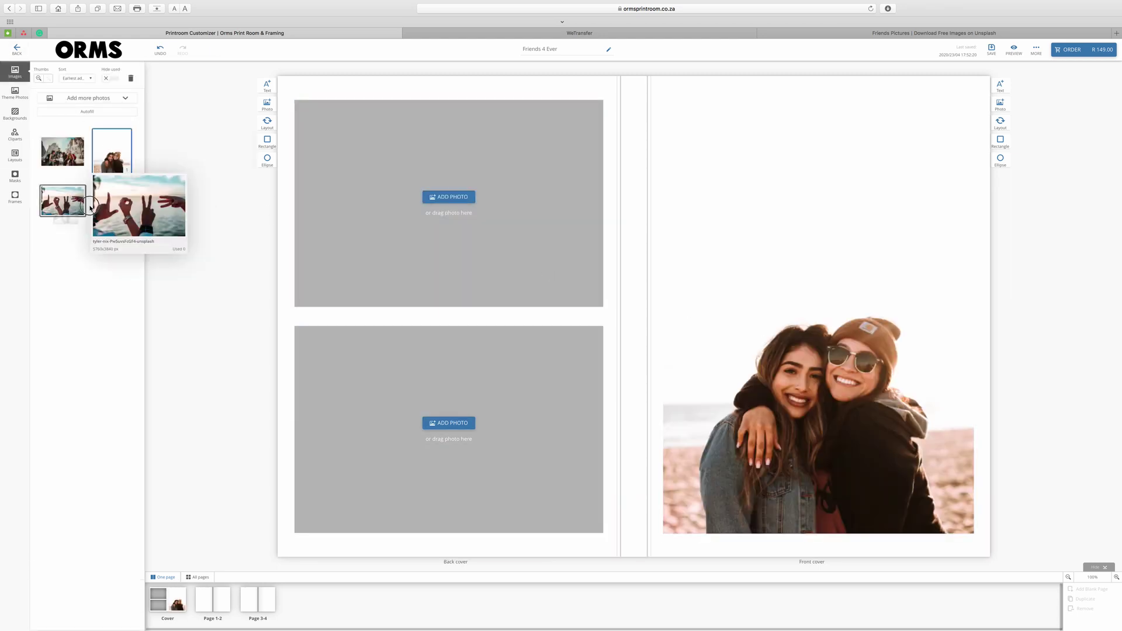
{"action": "left_click_drag", "start_coordinate": [91, 207], "coordinate": [449, 429]}
{"action": "left_click_drag", "start_coordinate": [63, 152], "coordinate": [425, 219]}
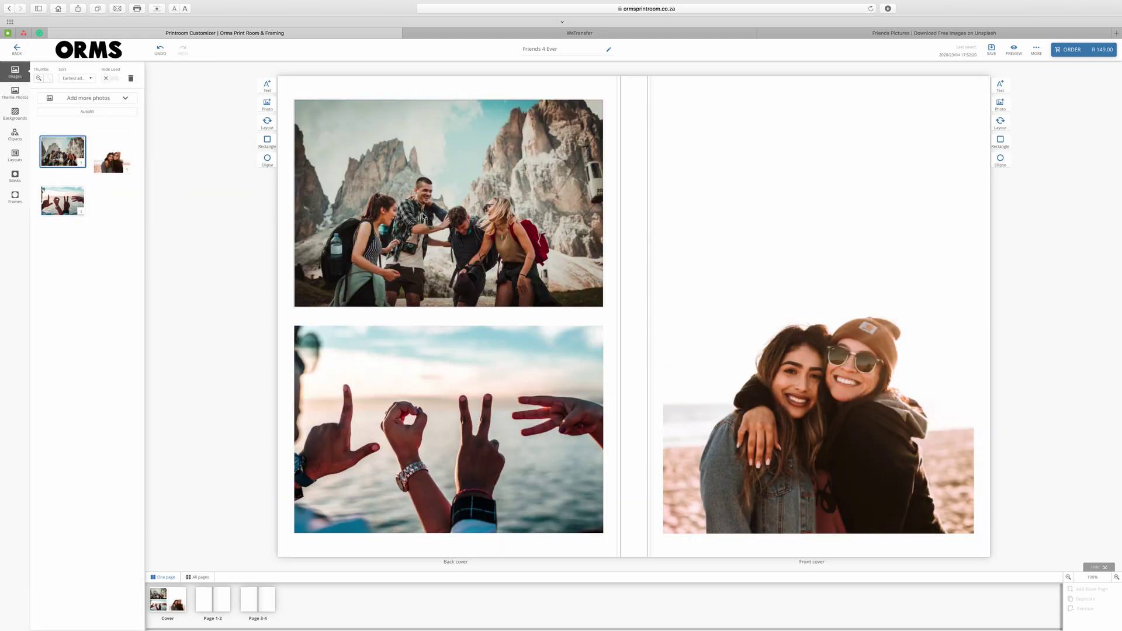
Apply a beige background to the notebook covers.
{"action": "left_click", "coordinate": [14, 114]}
{"action": "left_click_drag", "start_coordinate": [143, 111], "coordinate": [142, 514]}
{"action": "left_click_drag", "start_coordinate": [117, 535], "coordinate": [623, 336]}
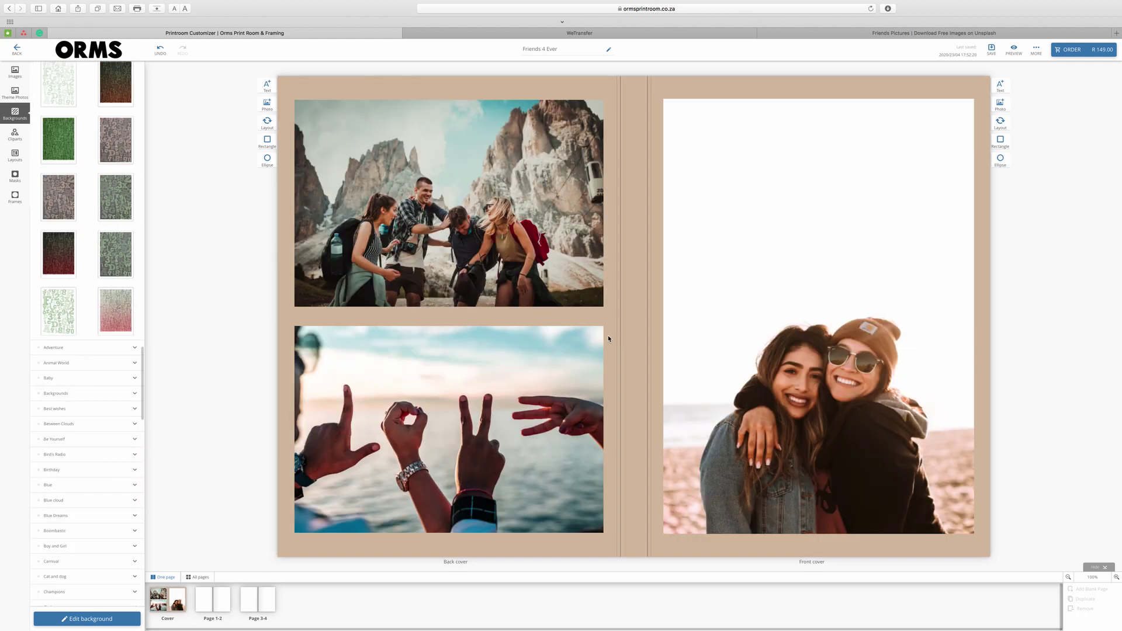
Add a front-cover title 'Friends 4 Ever' in Cinzel, size 48, coloured brown.
{"action": "left_click", "coordinate": [1001, 88]}
{"action": "left_click", "coordinate": [800, 293]}
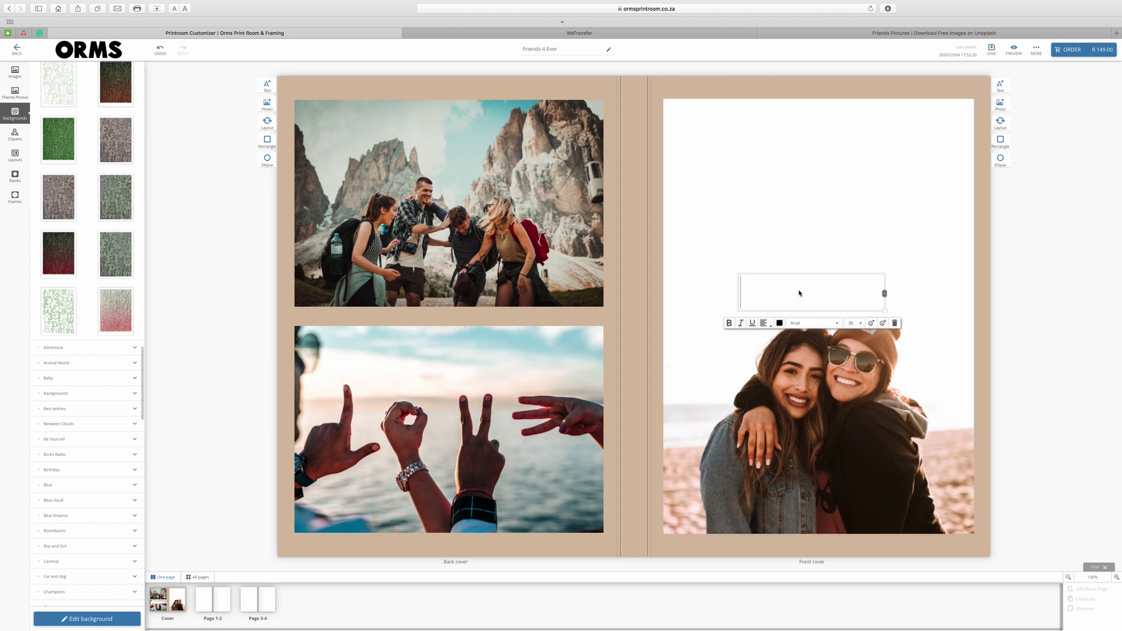
{"action": "type", "text": "Friends"}
{"action": "key", "text": "Return"}
{"action": "type", "text": "4"}
{"action": "key", "text": "Return"}
{"action": "type", "text": "Ever"}
{"action": "left_click", "coordinate": [812, 392]}
{"action": "left_click", "coordinate": [813, 433]}
{"action": "left_click", "coordinate": [849, 284]}
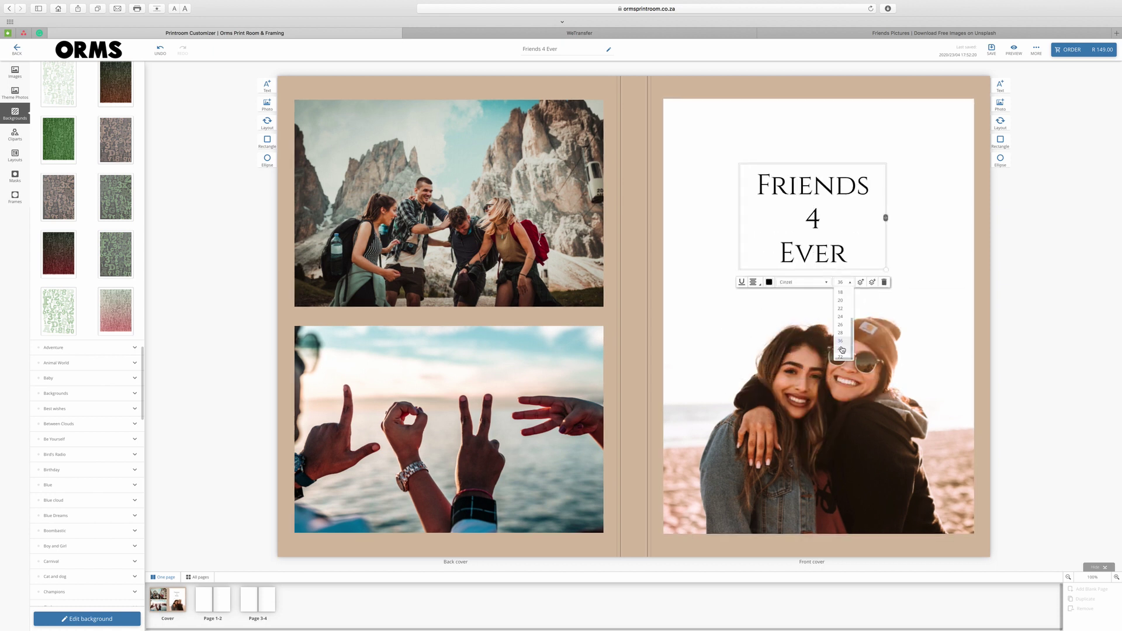
{"action": "left_click", "coordinate": [845, 327]}
{"action": "left_click", "coordinate": [777, 295]}
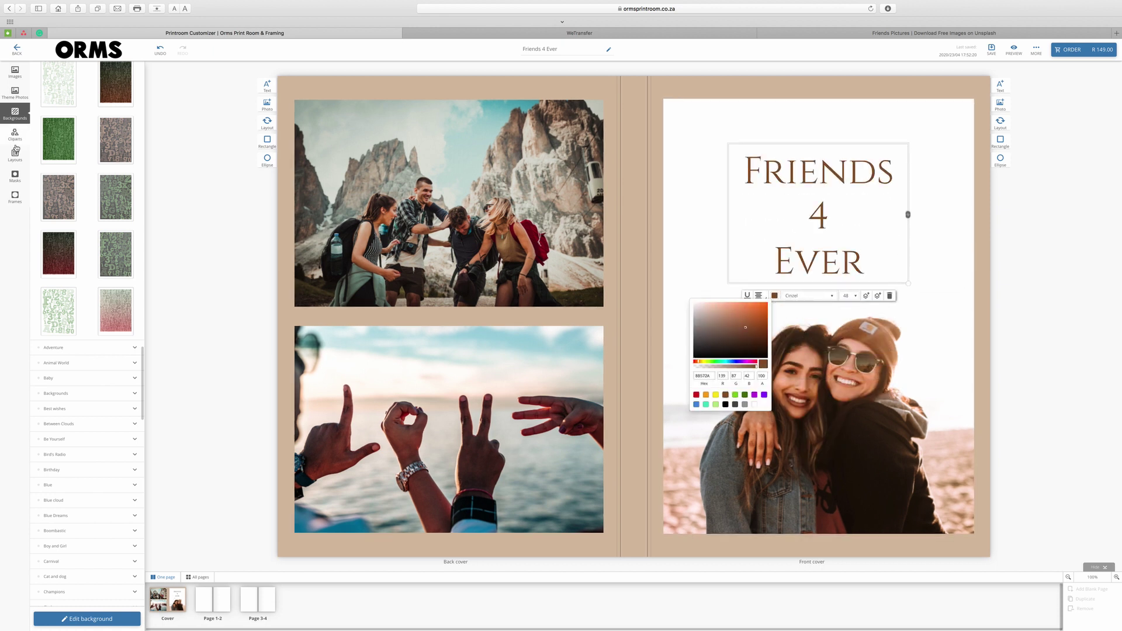
Apply the rounded-corner mask to the front cover photo.
{"action": "left_click", "coordinate": [18, 179]}
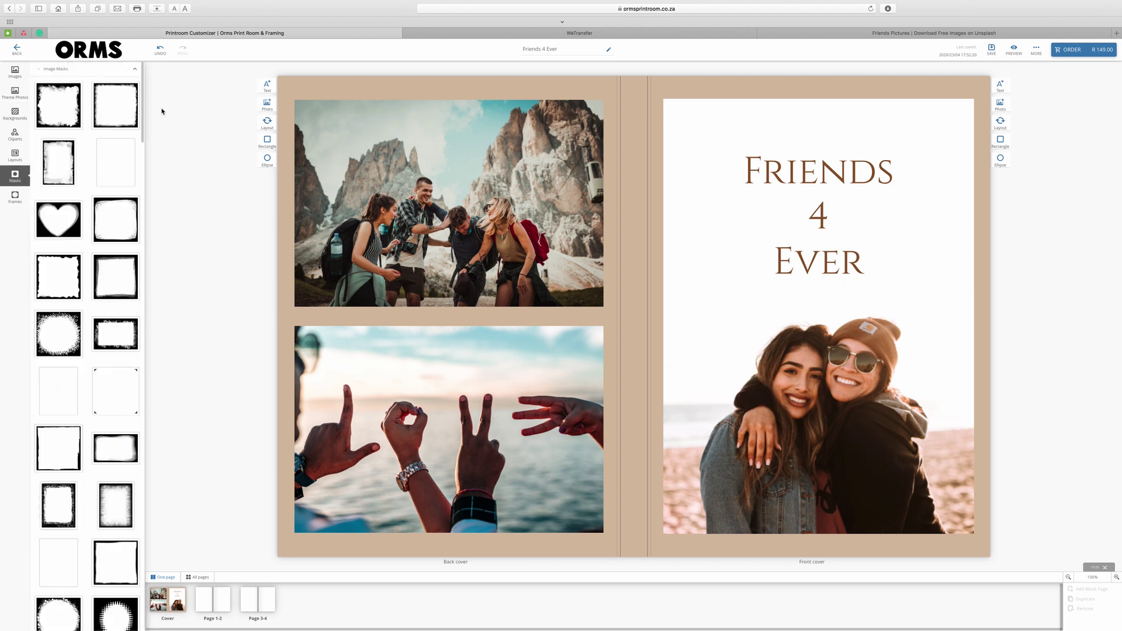
{"action": "left_click_drag", "start_coordinate": [141, 122], "coordinate": [142, 147]}
{"action": "left_click_drag", "start_coordinate": [116, 175], "coordinate": [718, 472]}
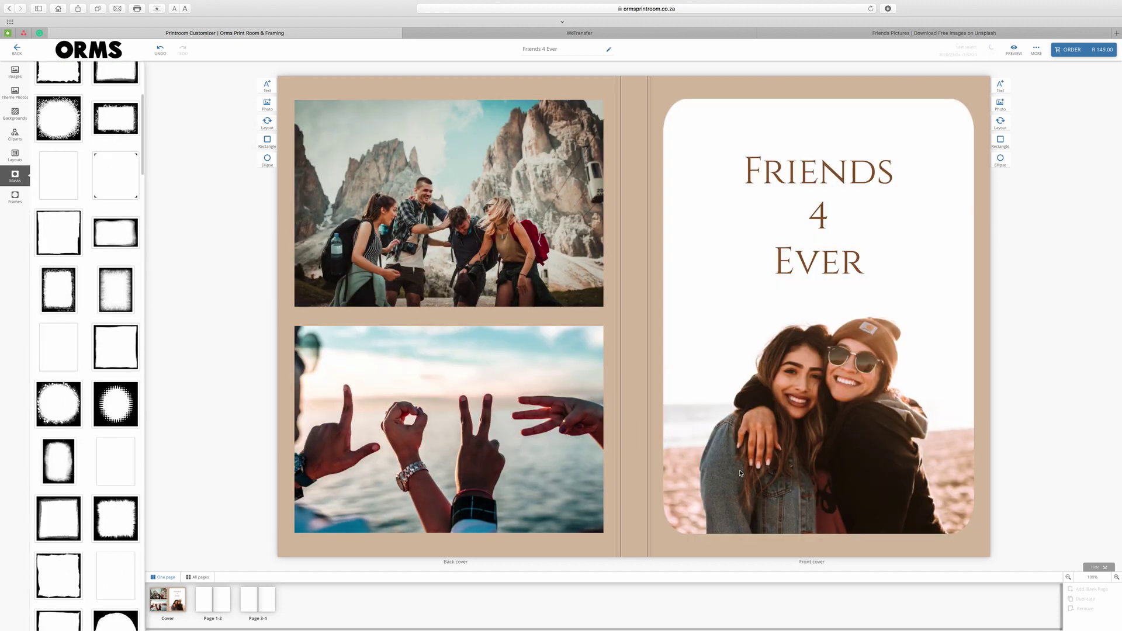
Add light cream frames to both back-cover photos.
{"action": "left_click", "coordinate": [15, 197]}
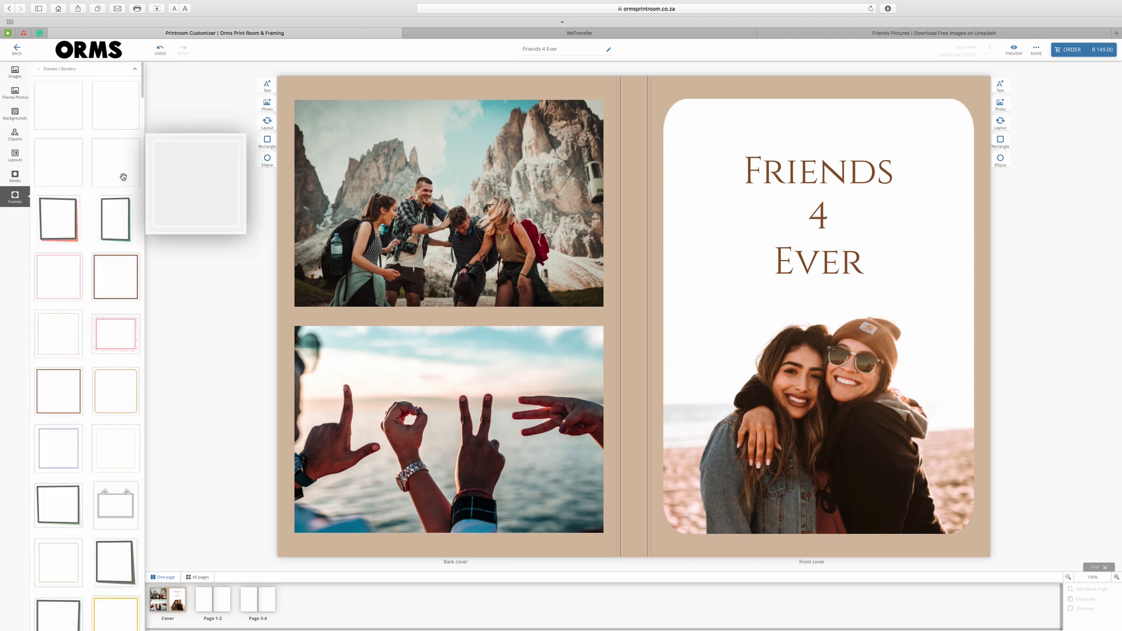
{"action": "mouse_move", "coordinate": [136, 138]}
{"action": "scroll", "coordinate": [125, 175], "scroll_direction": "down", "scroll_amount": 10}
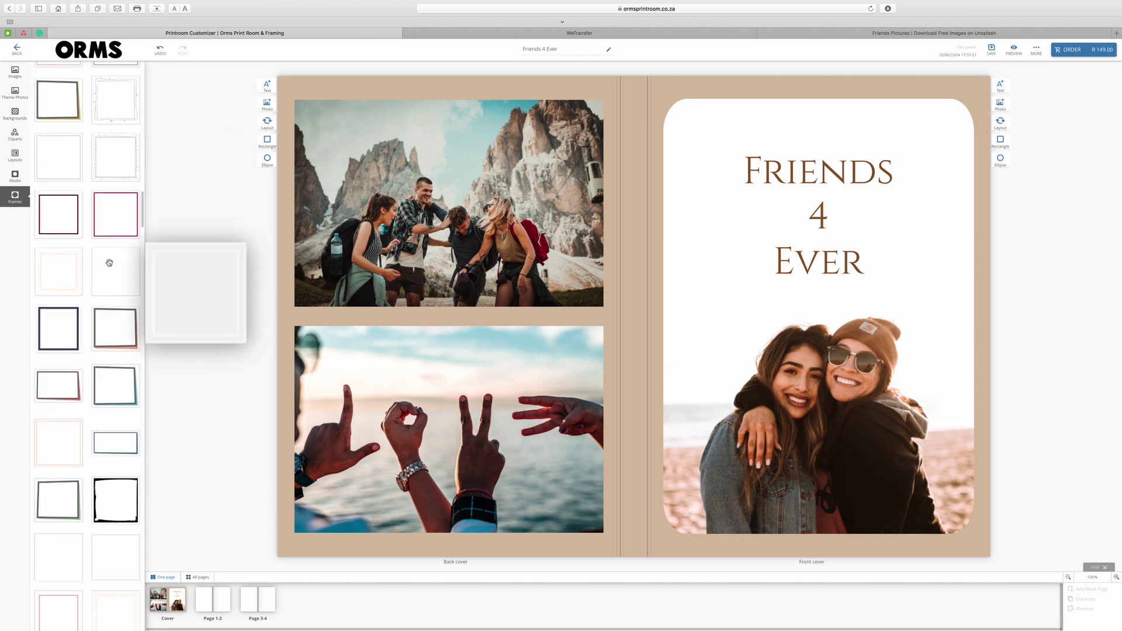
{"action": "left_click_drag", "start_coordinate": [126, 271], "coordinate": [344, 240]}
{"action": "left_click_drag", "start_coordinate": [125, 276], "coordinate": [453, 364]}
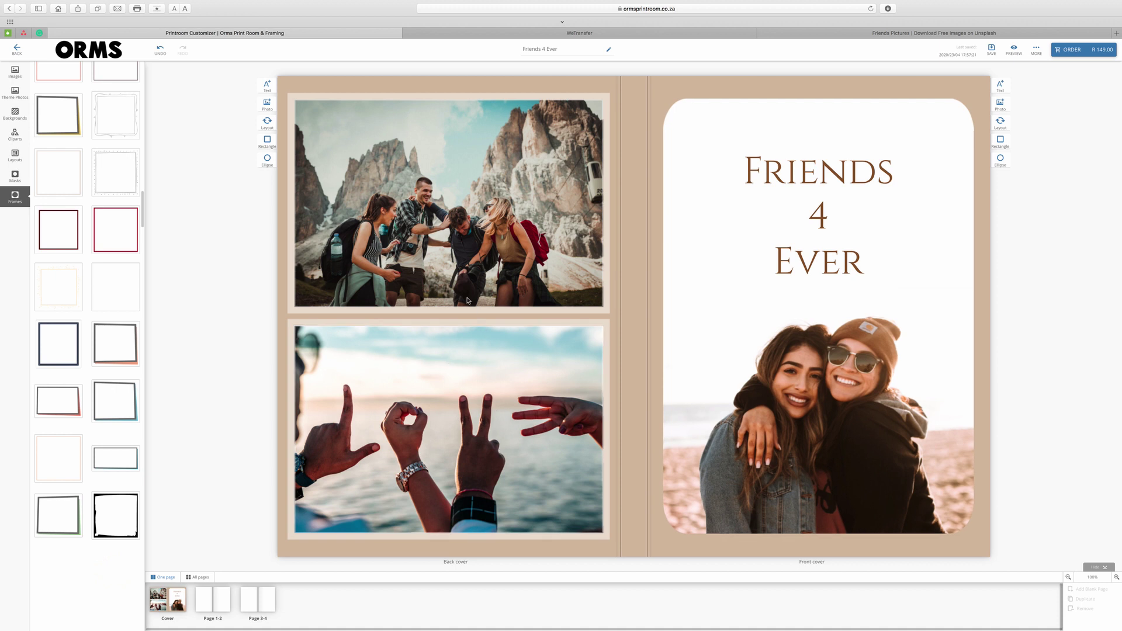
Zoom the upper back-cover photo in twice and recentre it up and right within its frame.
{"action": "left_click", "coordinate": [449, 205]}
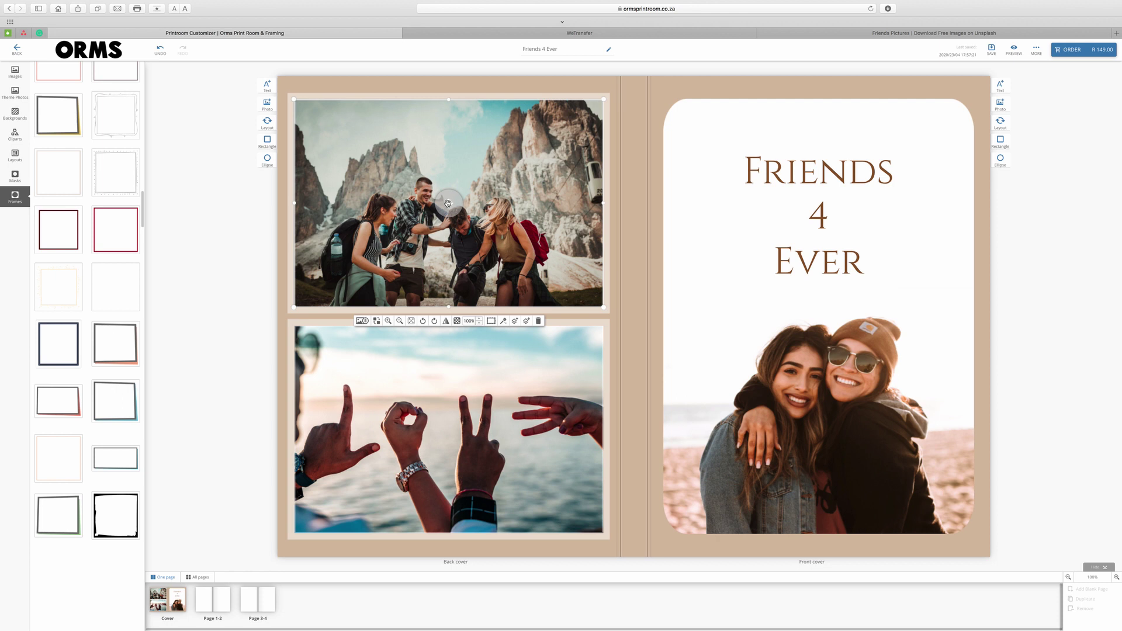
{"action": "mouse_move", "coordinate": [448, 203]}
{"action": "left_mouse_down"}
{"action": "mouse_move", "coordinate": [454, 188]}
{"action": "mouse_move", "coordinate": [455, 209]}
{"action": "left_mouse_up"}
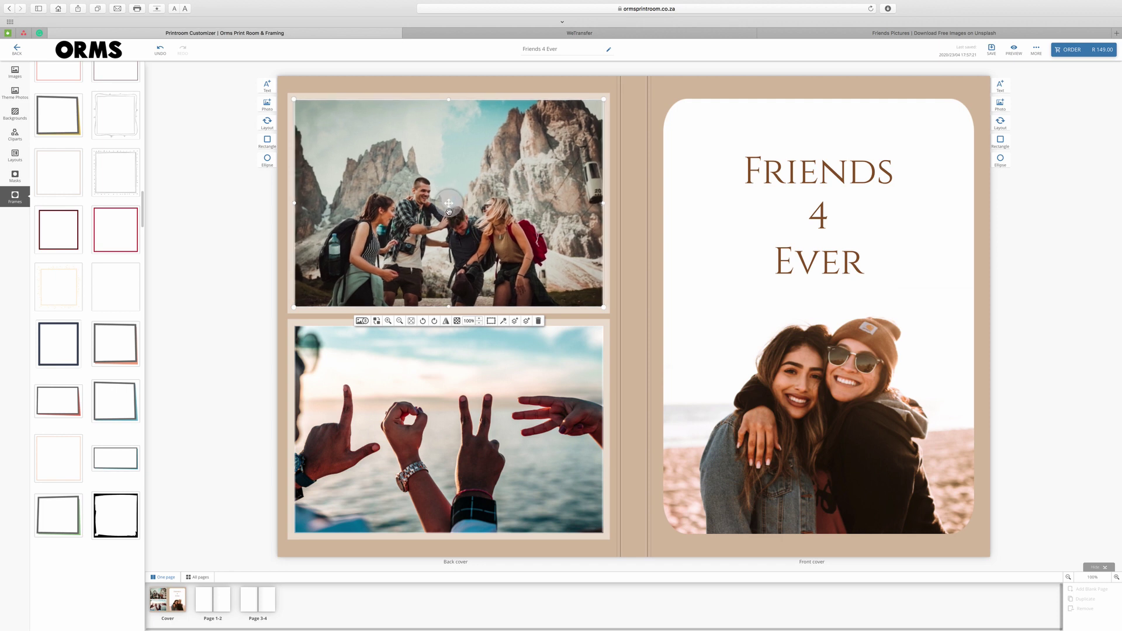
{"action": "left_click", "coordinate": [390, 322]}
{"action": "left_click", "coordinate": [390, 321]}
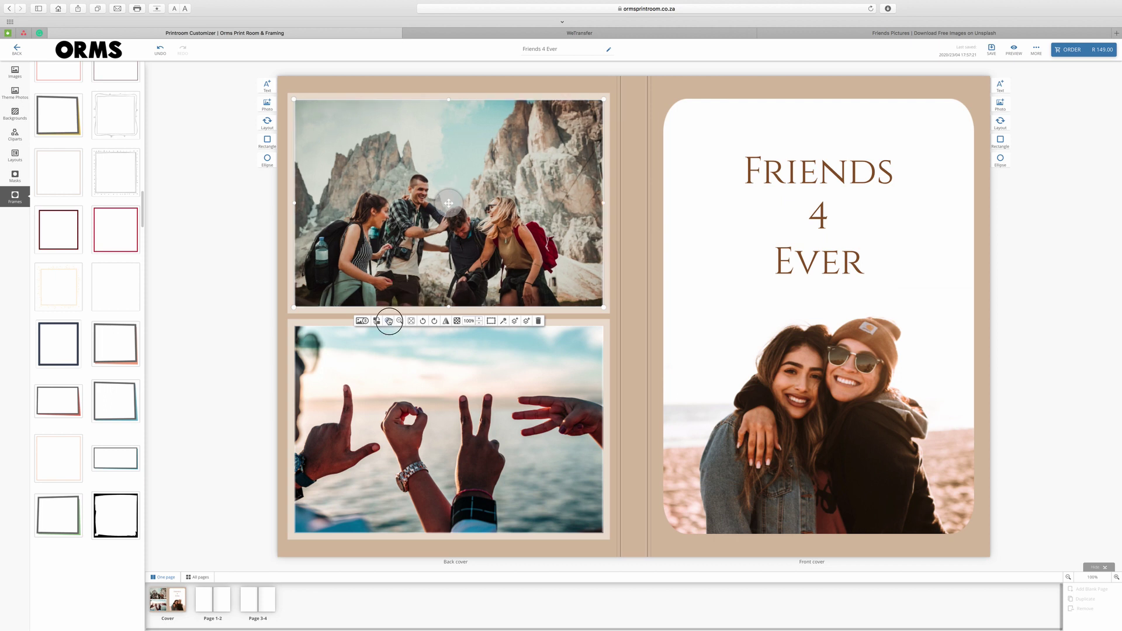
{"action": "left_click_drag", "start_coordinate": [444, 209], "coordinate": [462, 191]}
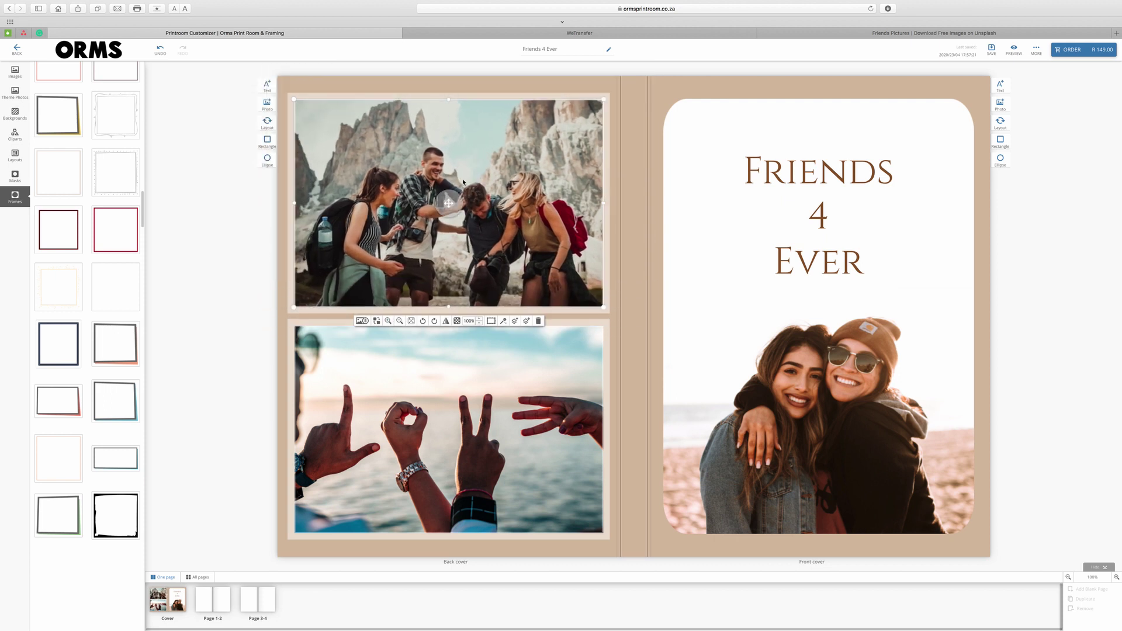
Try flipping and the Sepia and B&W filters on the upper photo, restoring full colour before previewing.
{"action": "left_click", "coordinate": [446, 321]}
{"action": "left_click", "coordinate": [446, 322]}
{"action": "left_click", "coordinate": [503, 321]}
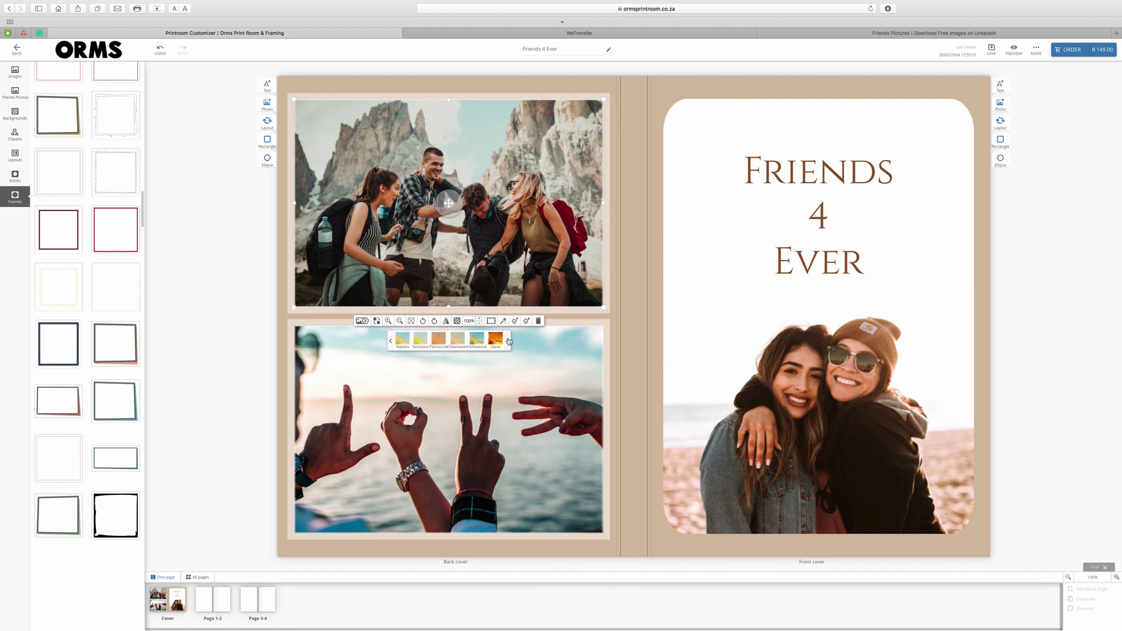
{"action": "left_click", "coordinate": [478, 339]}
{"action": "left_click", "coordinate": [495, 339]}
{"action": "left_click", "coordinate": [390, 341]}
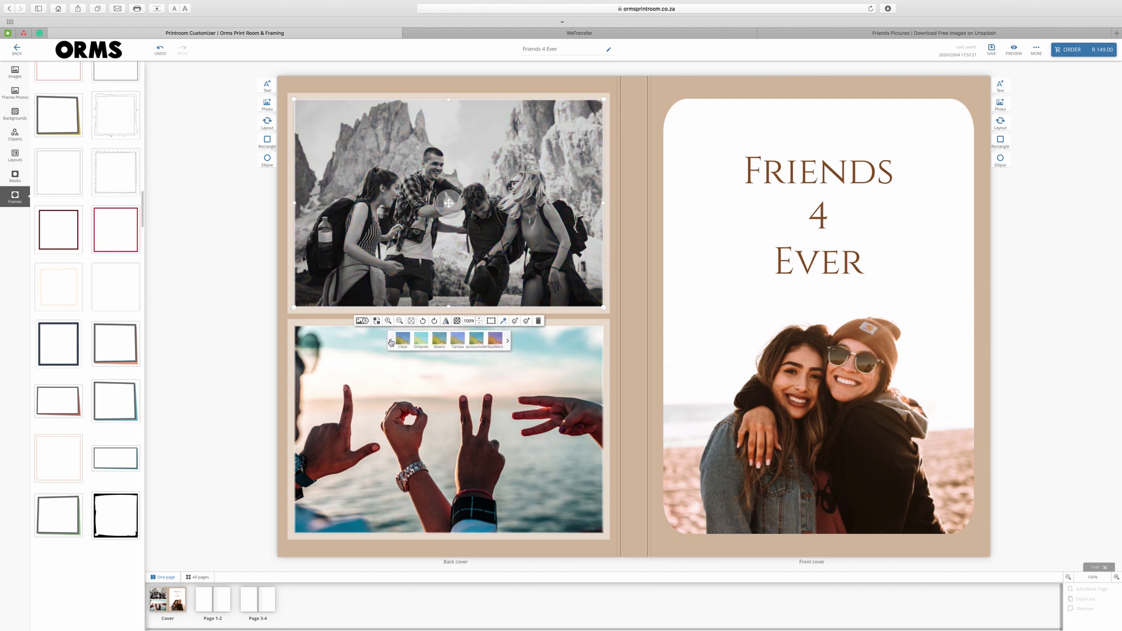
{"action": "left_click", "coordinate": [403, 340]}
{"action": "left_click", "coordinate": [502, 323]}
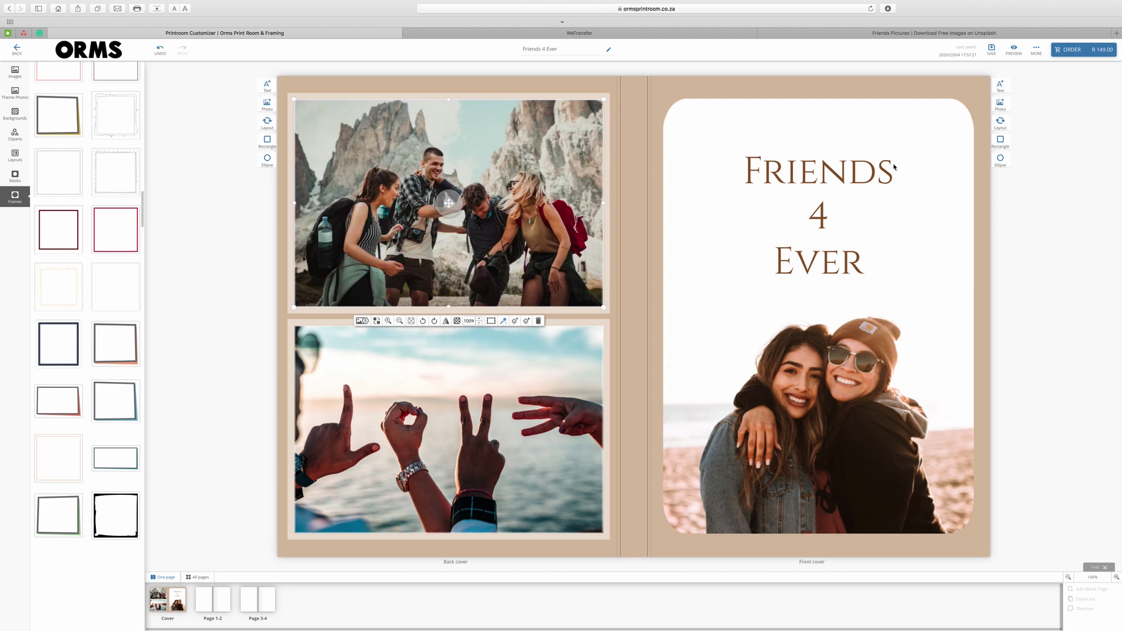
{"action": "left_click", "coordinate": [1013, 51]}
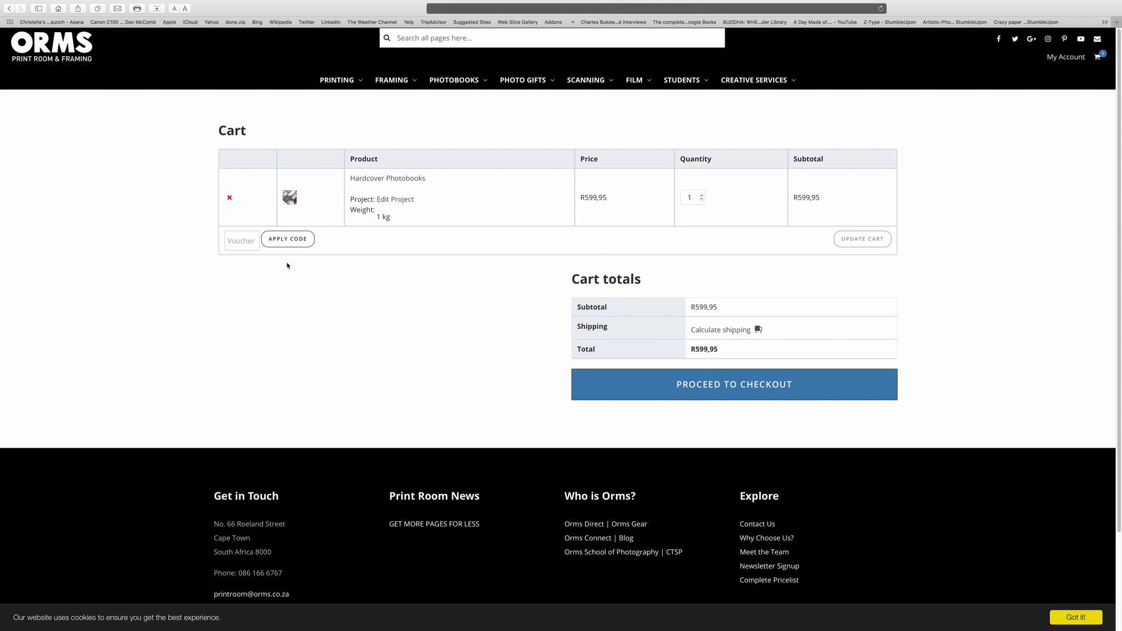
Enter the shipping address as Western Cape, Cape Town, postcode 8001.
{"action": "left_click", "coordinate": [718, 331]}
{"action": "left_click", "coordinate": [733, 368]}
{"action": "type", "text": "western"}
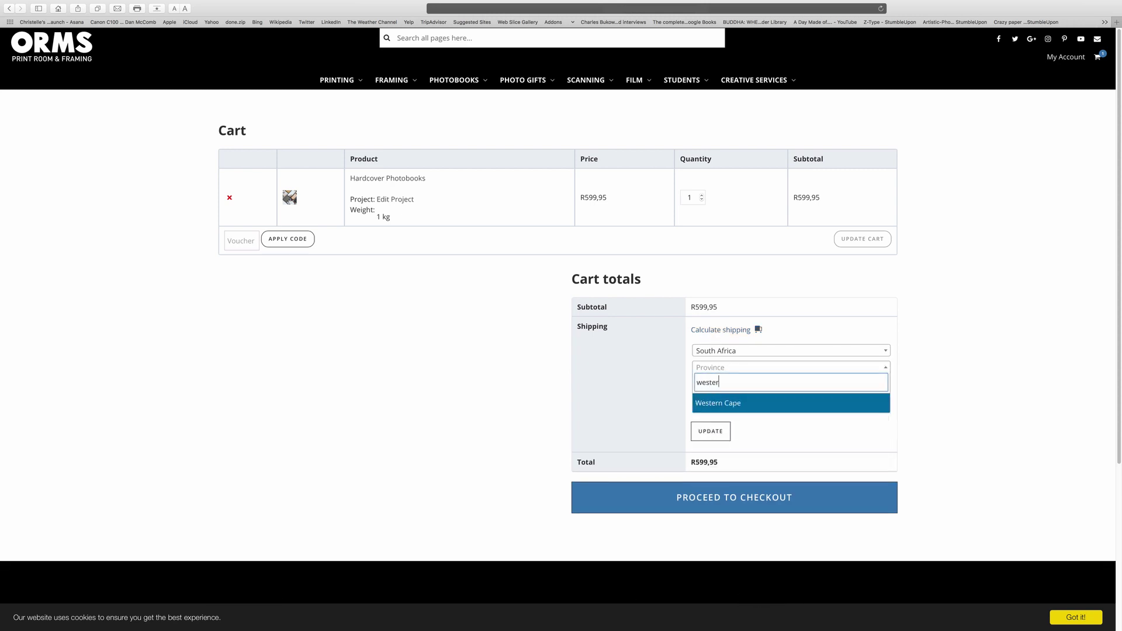
{"action": "key", "text": "Return"}
{"action": "left_click", "coordinate": [735, 380]}
{"action": "type", "text": "Cape Town"}
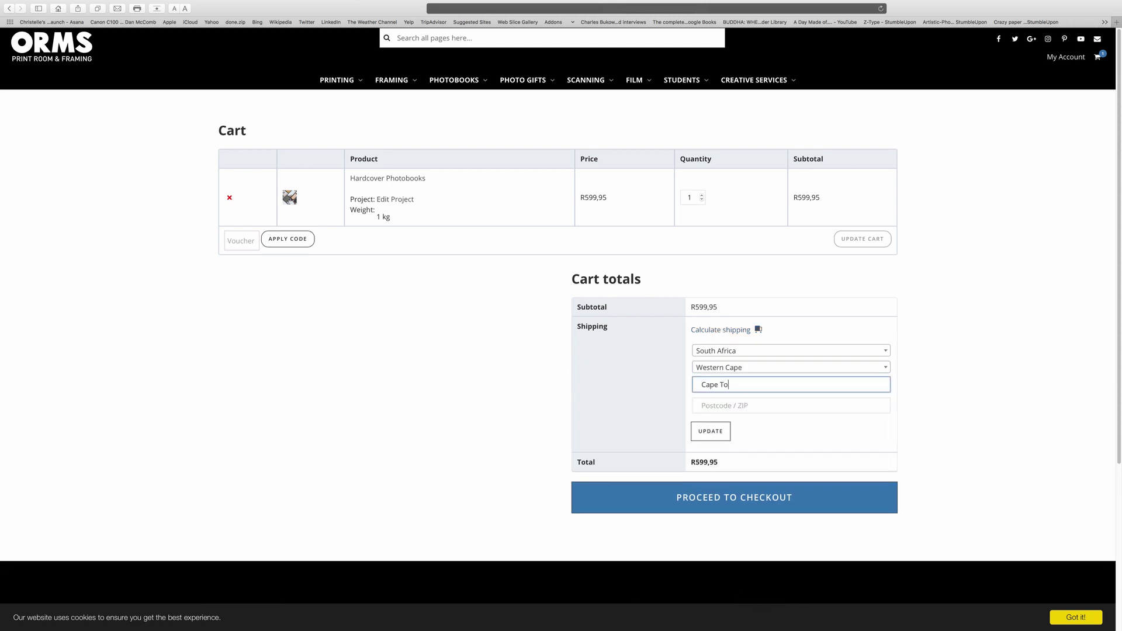
{"action": "key", "text": "Tab"}
{"action": "type", "text": "8001"}
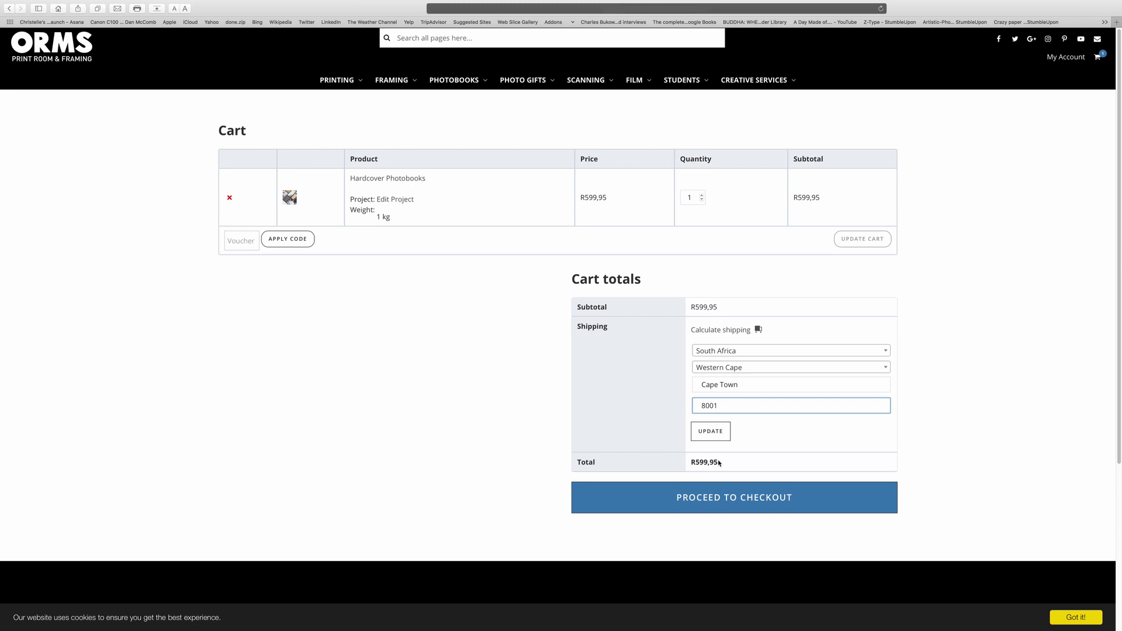
Calculate shipping, choose Collect in store at Printroom & Framing, and proceed to checkout.
{"action": "left_click", "coordinate": [711, 432]}
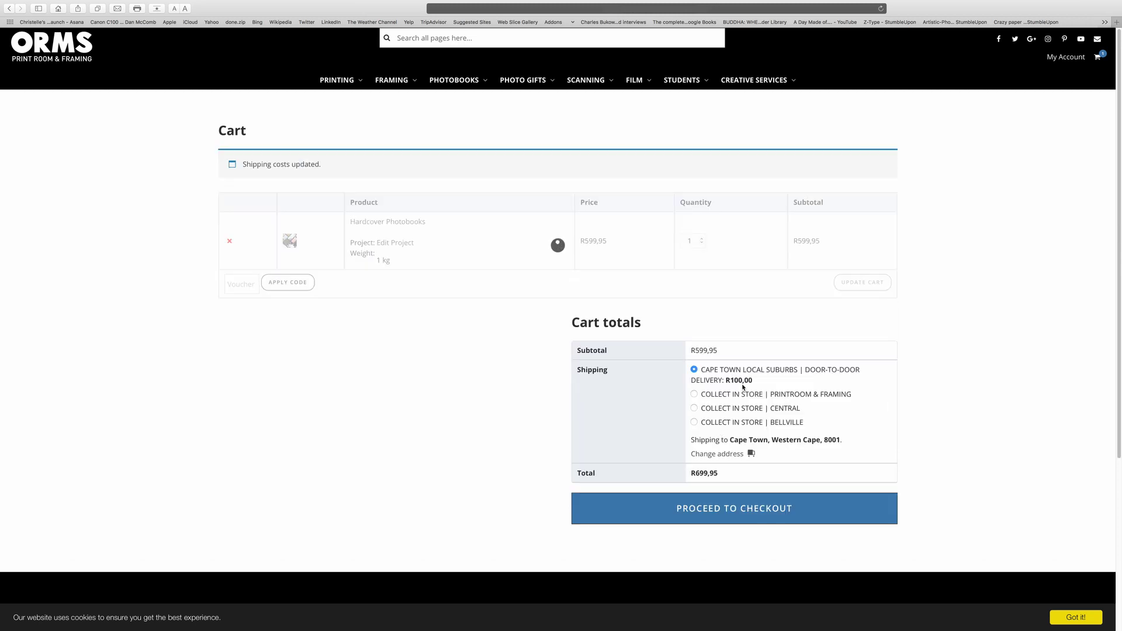
{"action": "left_click", "coordinate": [738, 352]}
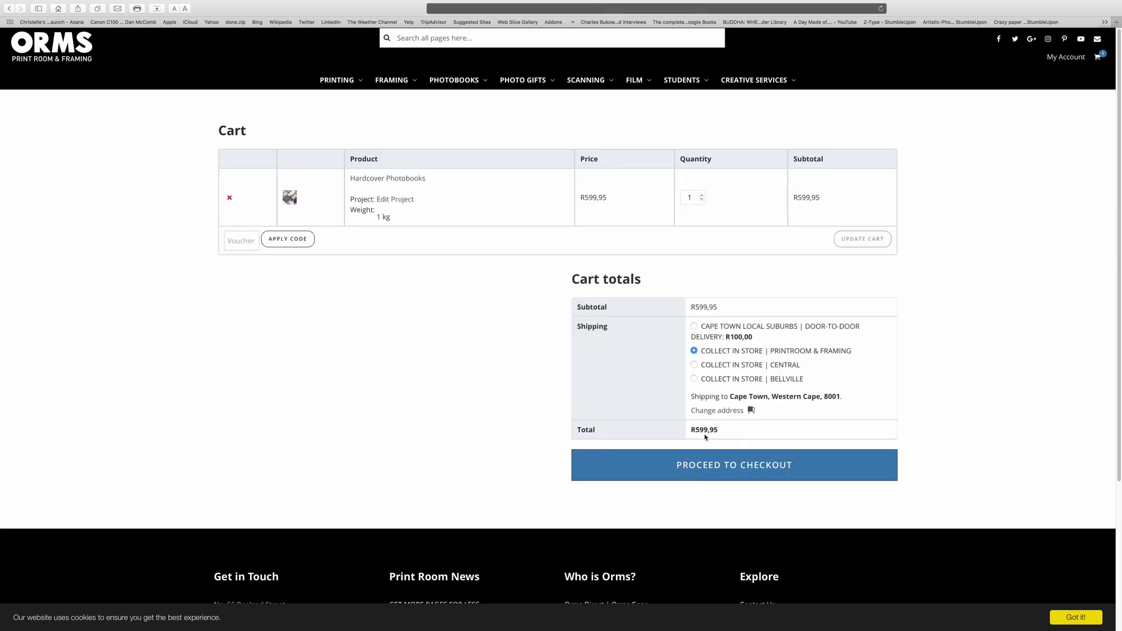
{"action": "left_click", "coordinate": [709, 468]}
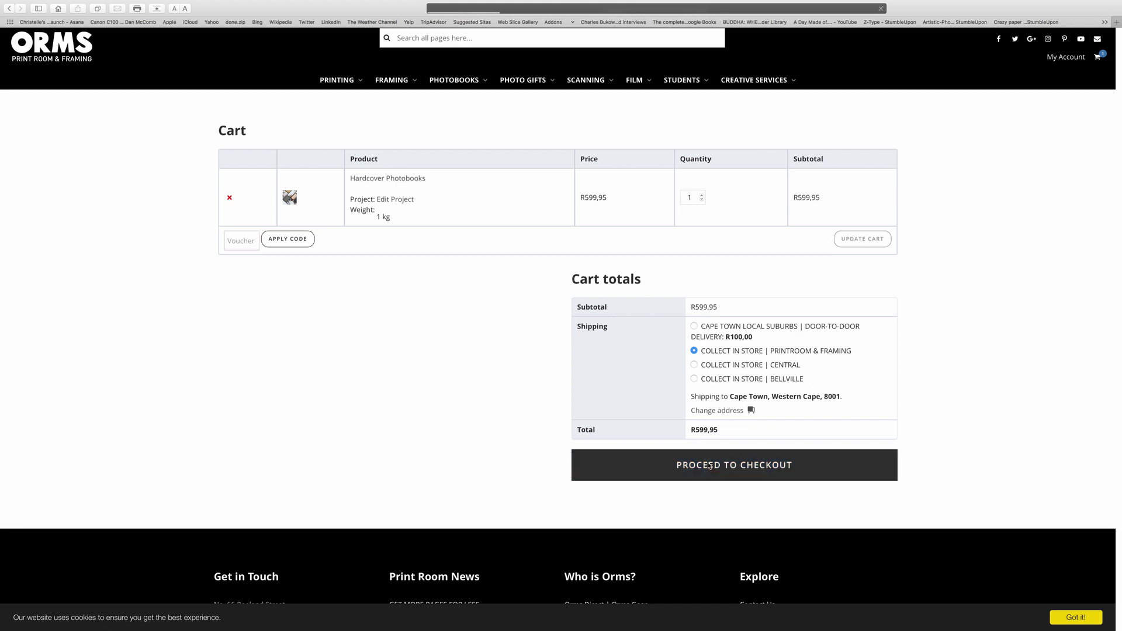
Enter the billing first name, last name and street address.
{"action": "left_click", "coordinate": [284, 255]}
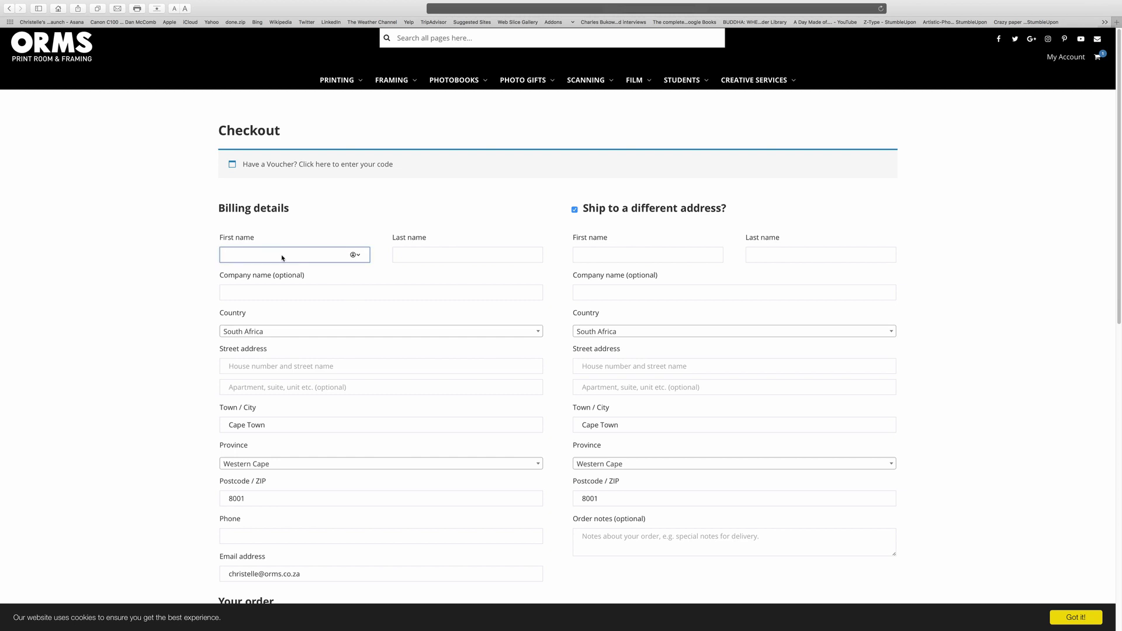
{"action": "type", "text": "Name"}
{"action": "key", "text": "Tab"}
{"action": "type", "text": "Surname"}
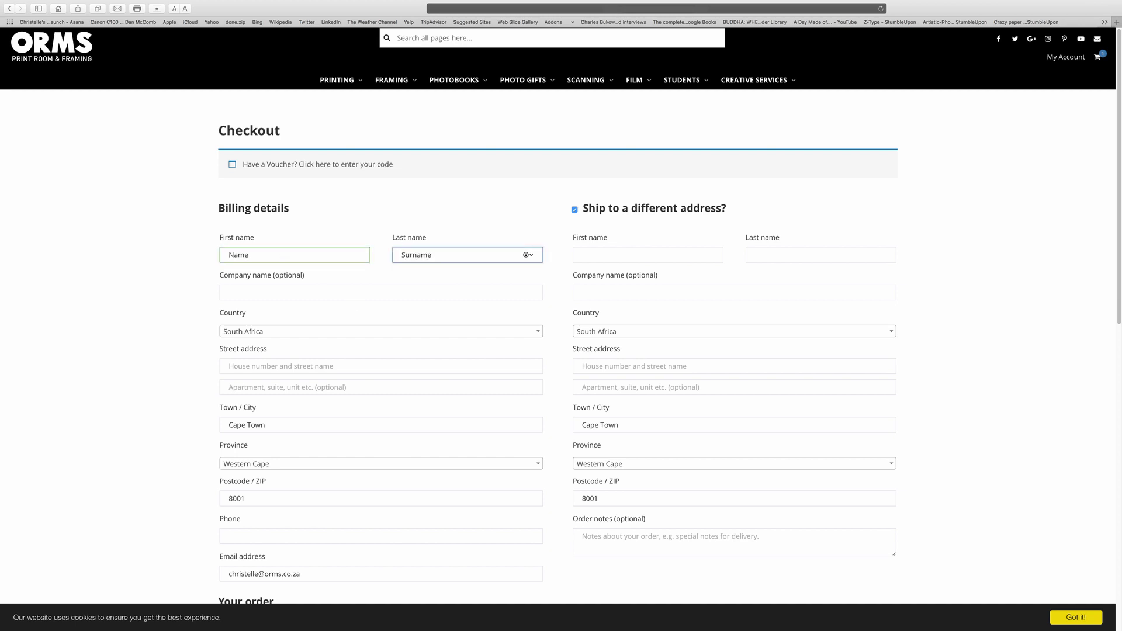
{"action": "left_click", "coordinate": [313, 366]}
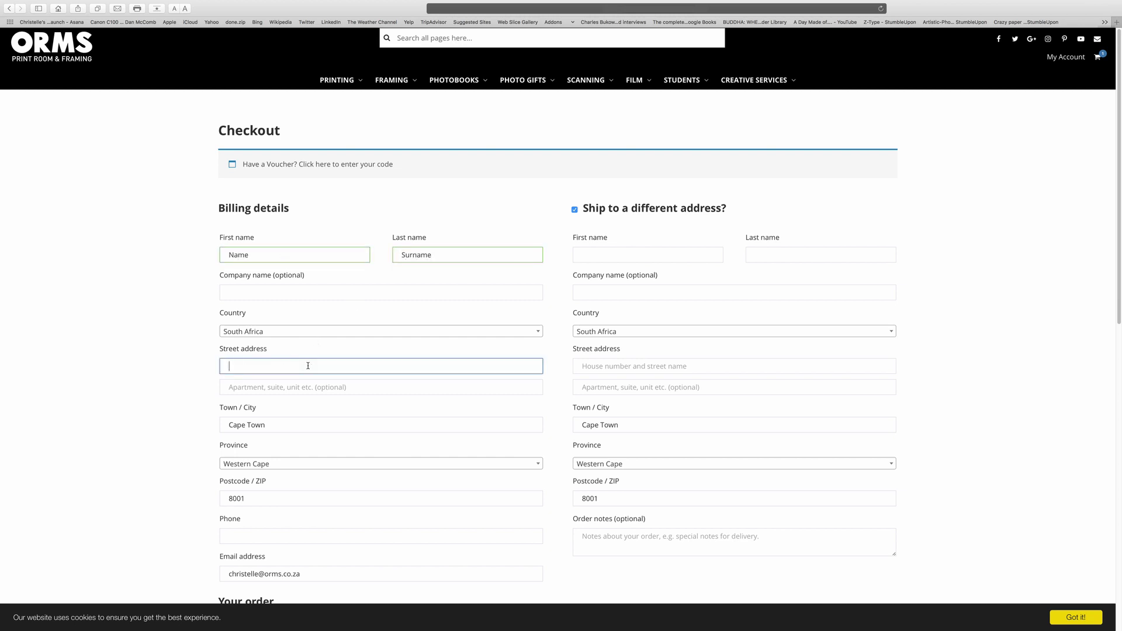
Add the billing phone number and turn off shipping to a different address.
{"action": "left_click", "coordinate": [251, 537]}
{"action": "type", "text": "082345"}
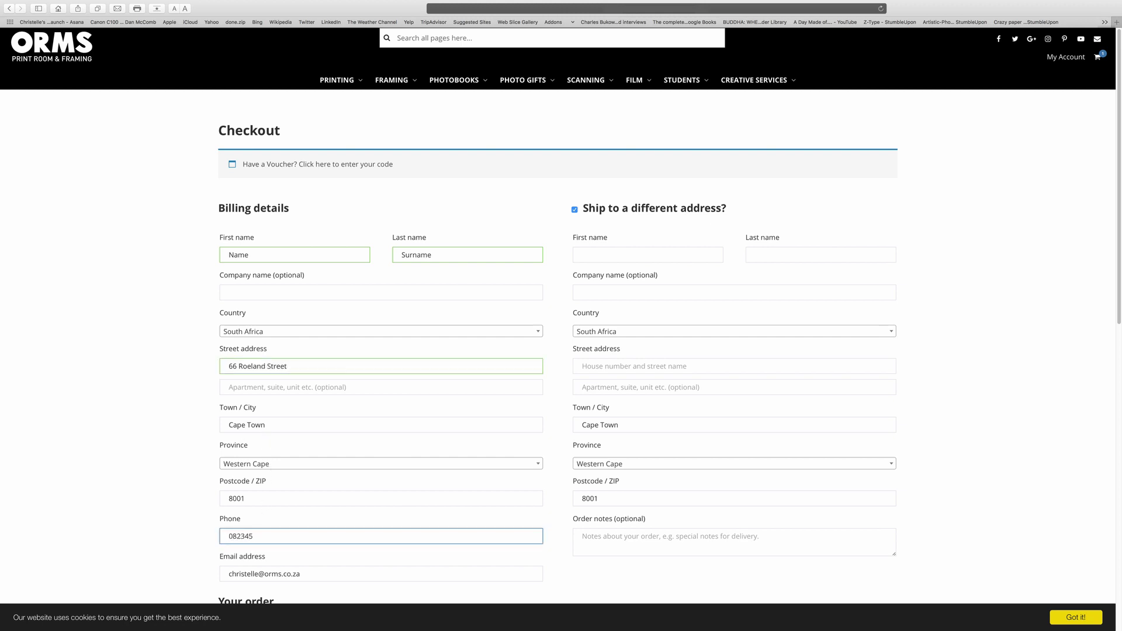
{"action": "type", "text": "678"}
{"action": "scroll", "coordinate": [1102, 316], "scroll_direction": "down", "scroll_amount": 3}
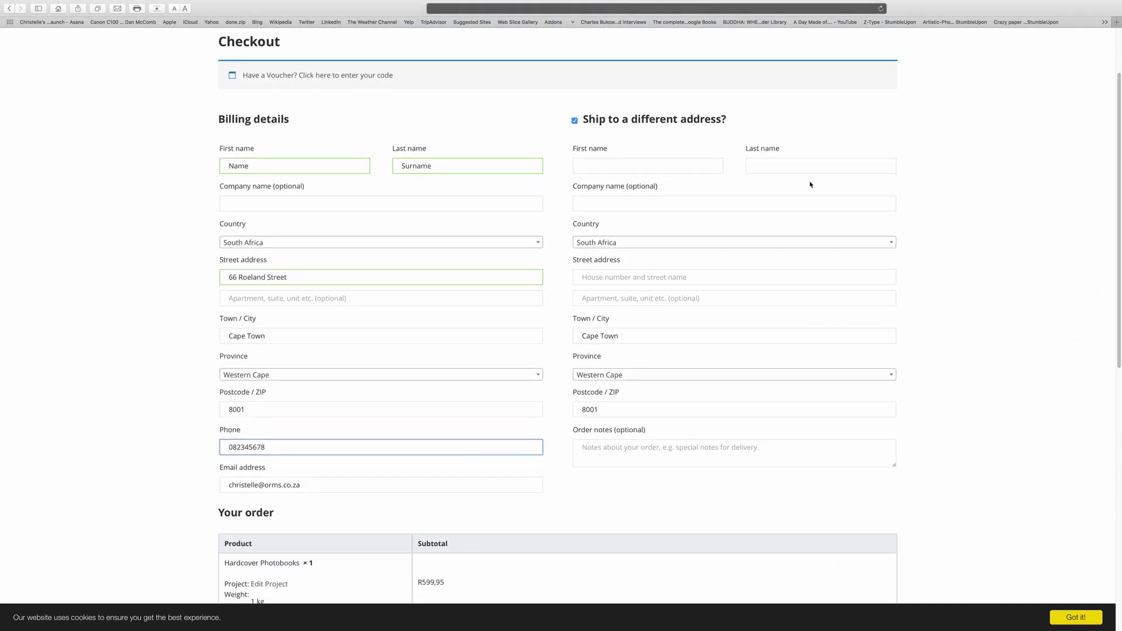
{"action": "left_click", "coordinate": [576, 122]}
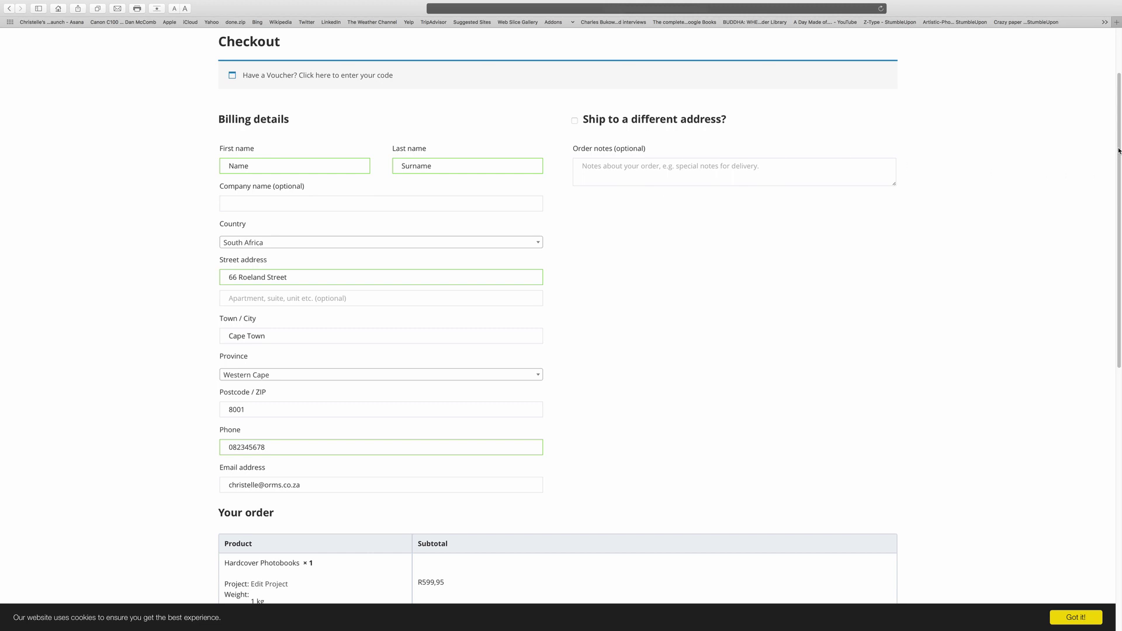
Submit the in-store collection order totalling R599,95 from the checkout summary.
{"action": "left_click_drag", "start_coordinate": [1118, 154], "coordinate": [1040, 353]}
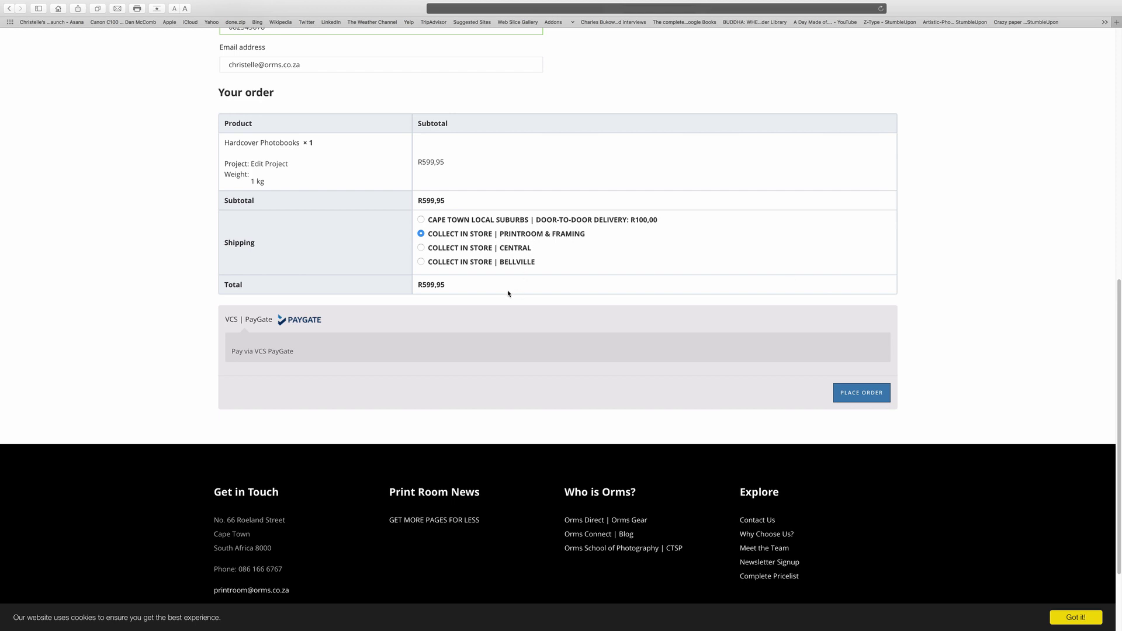
{"action": "left_click", "coordinate": [858, 395]}
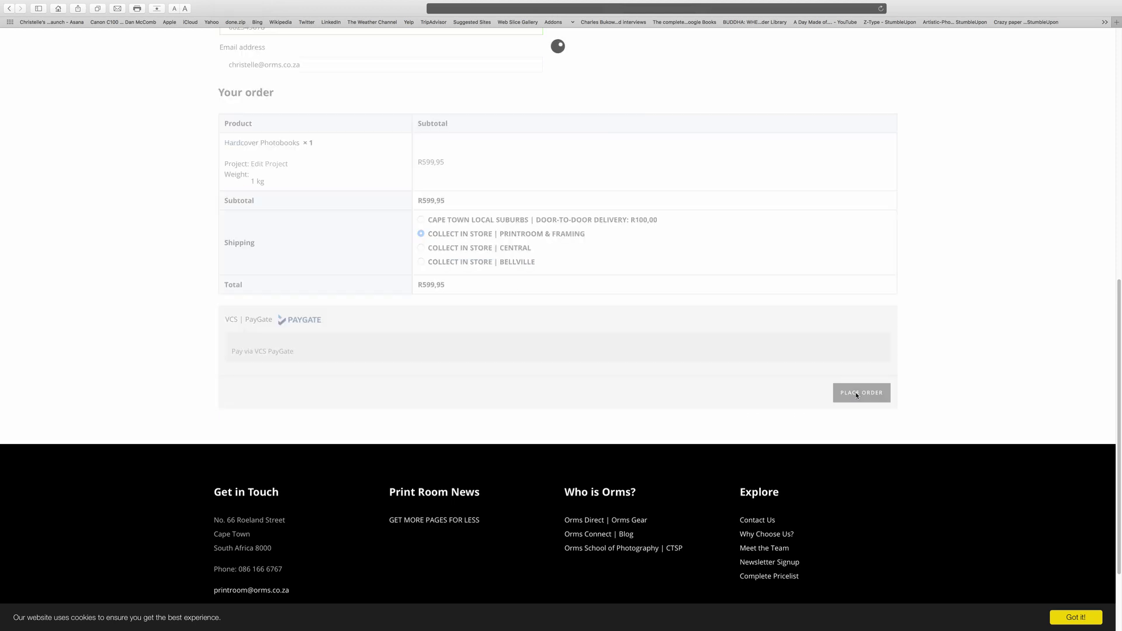